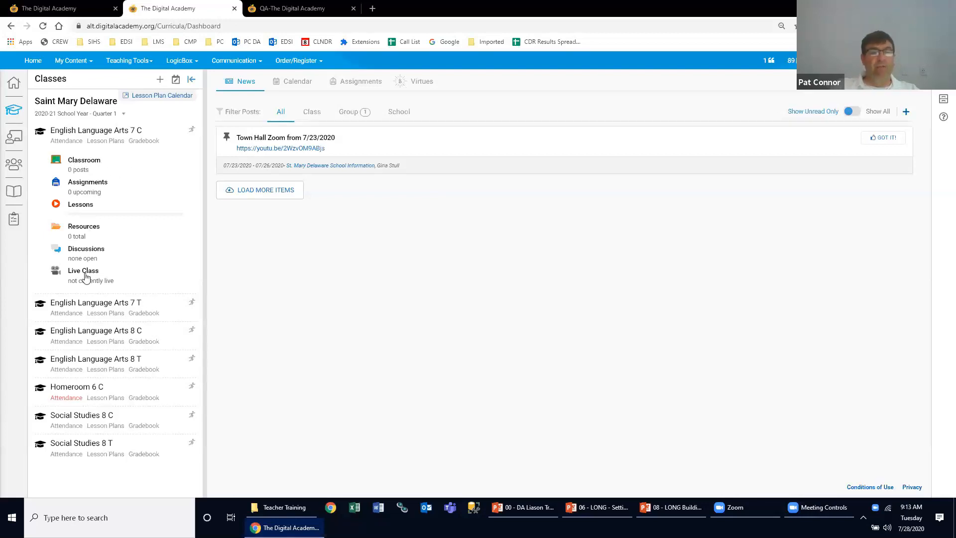
click(192, 130)
click(193, 391)
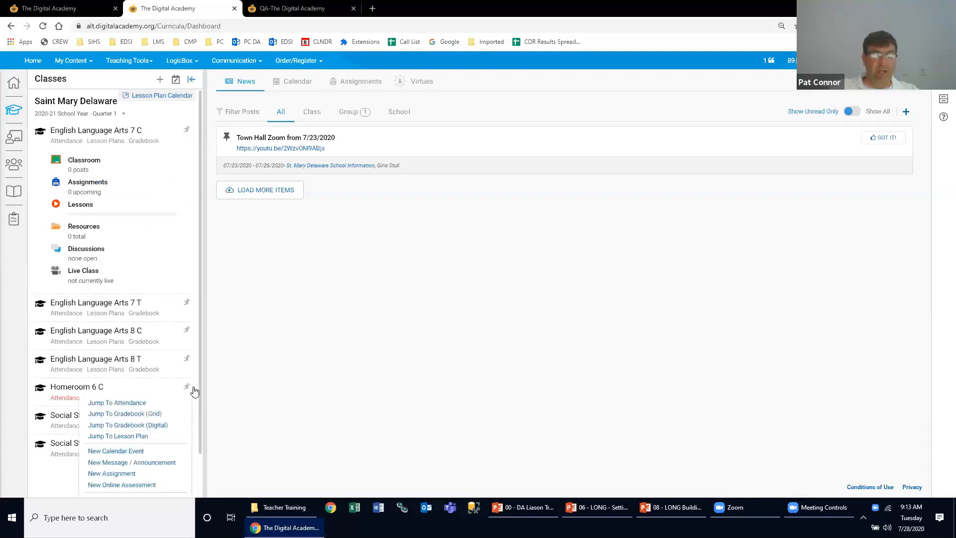
scroll(194, 392, down, 1)
click(190, 356)
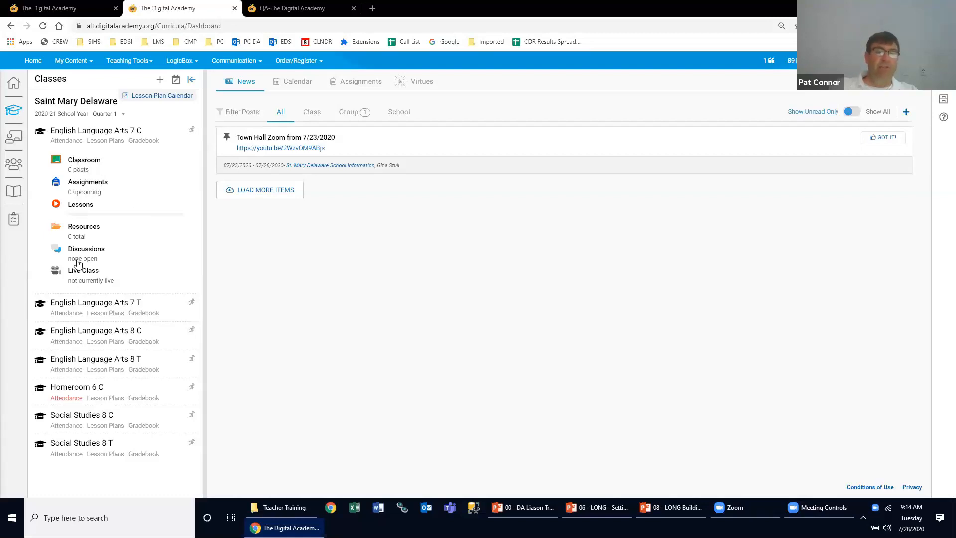
- In the English Language Arts 7 C classroom, activate the Calendar smart page and move LIVE Classroom to the end of the active pages
click(175, 200)
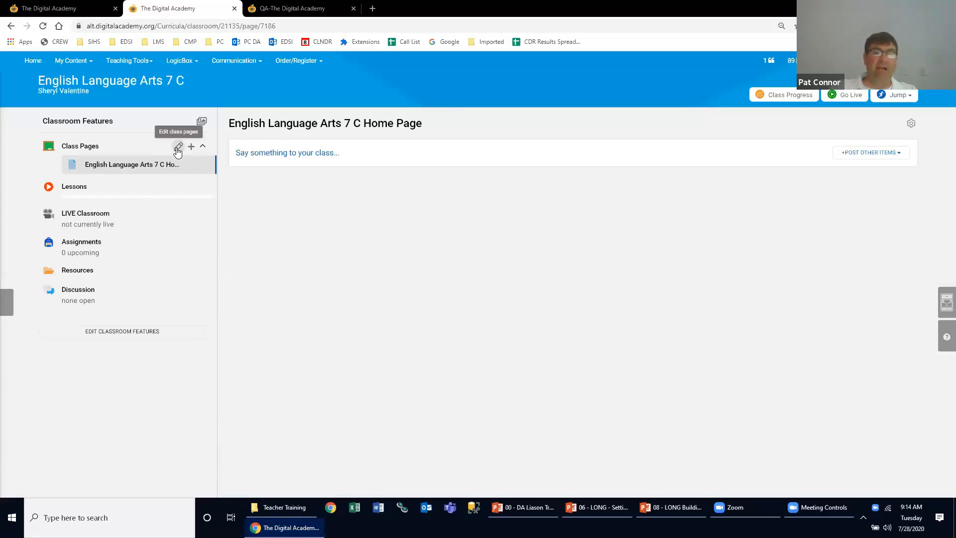
click(178, 147)
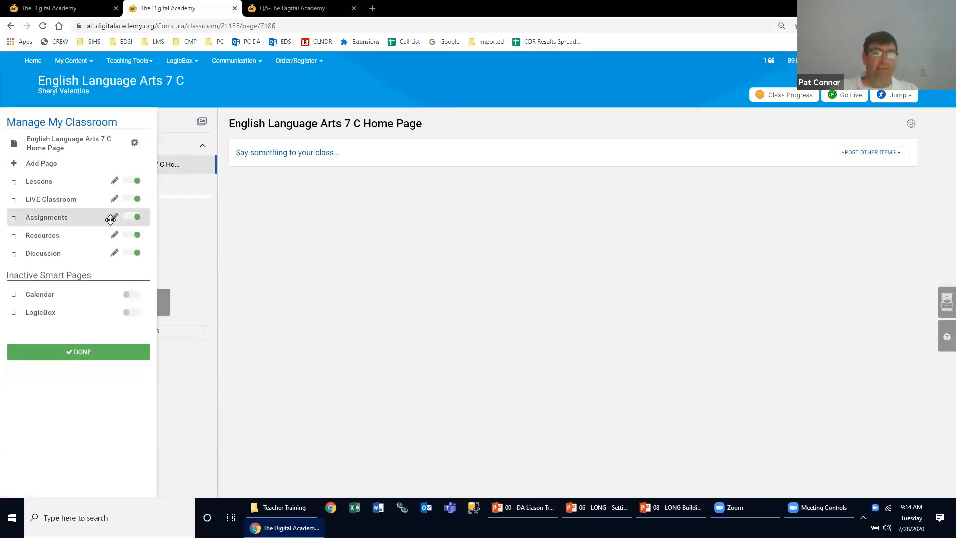
click(126, 297)
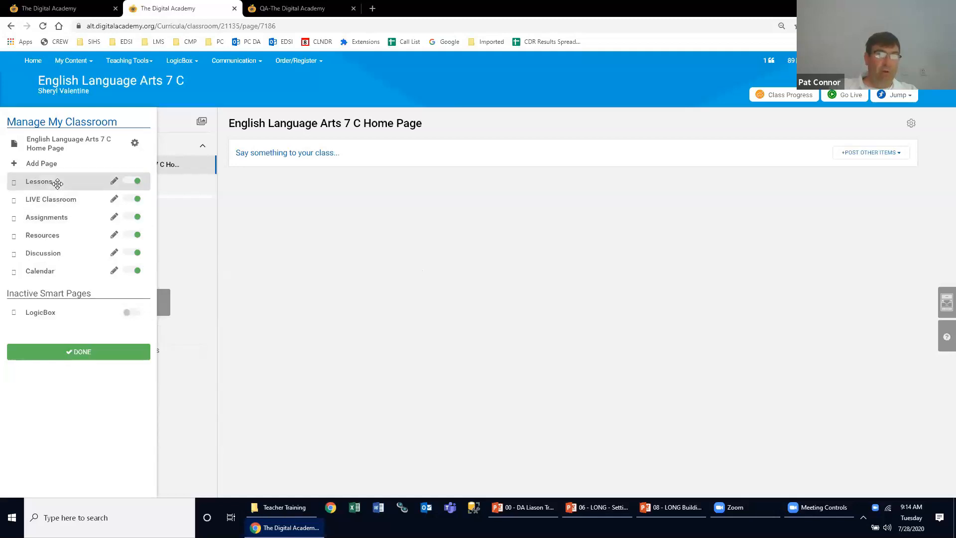
drag(47, 194, 58, 266)
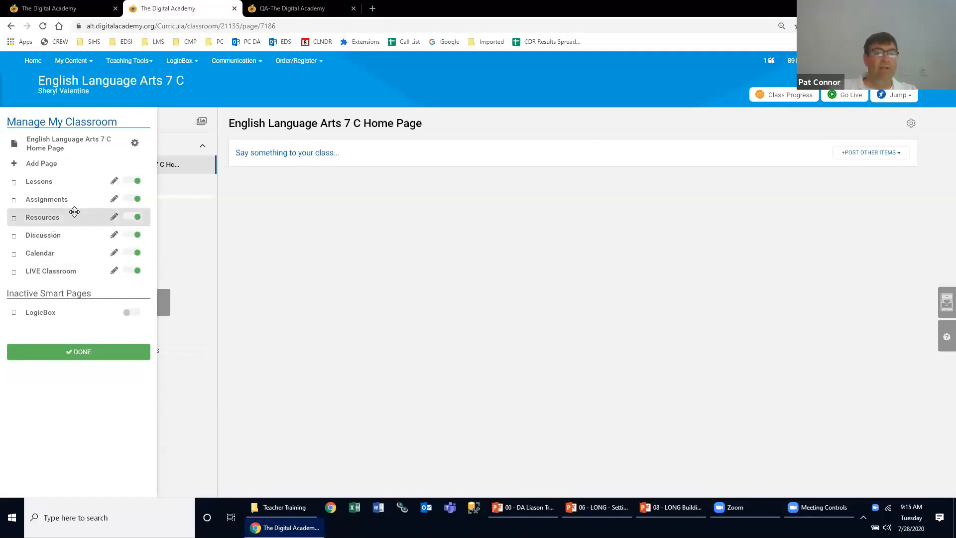
- Deactivate the Resources smart page for the classroom
click(130, 219)
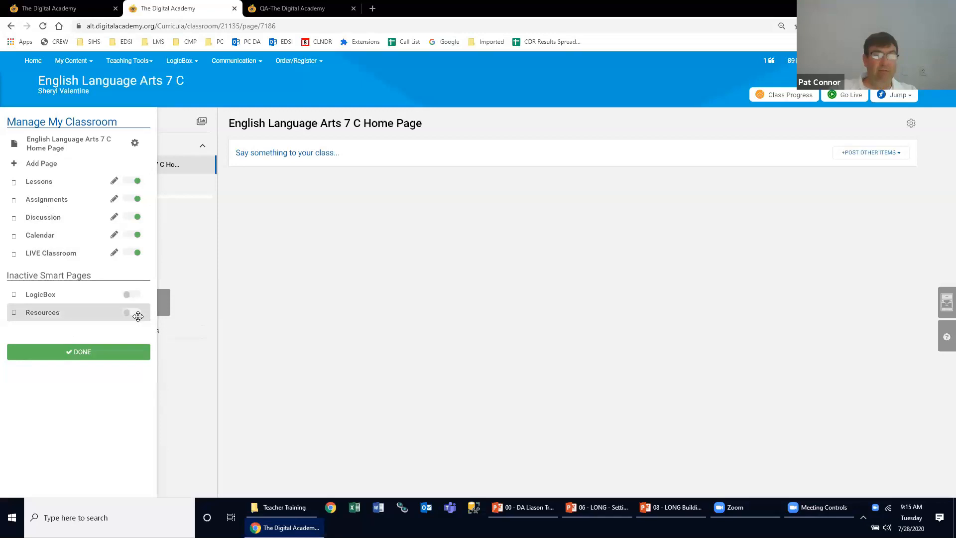
click(135, 314)
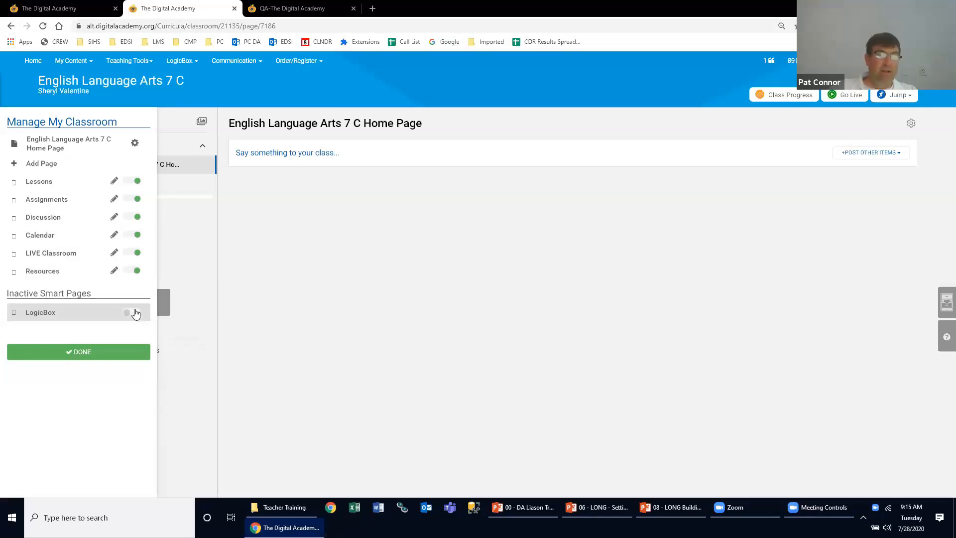
click(130, 272)
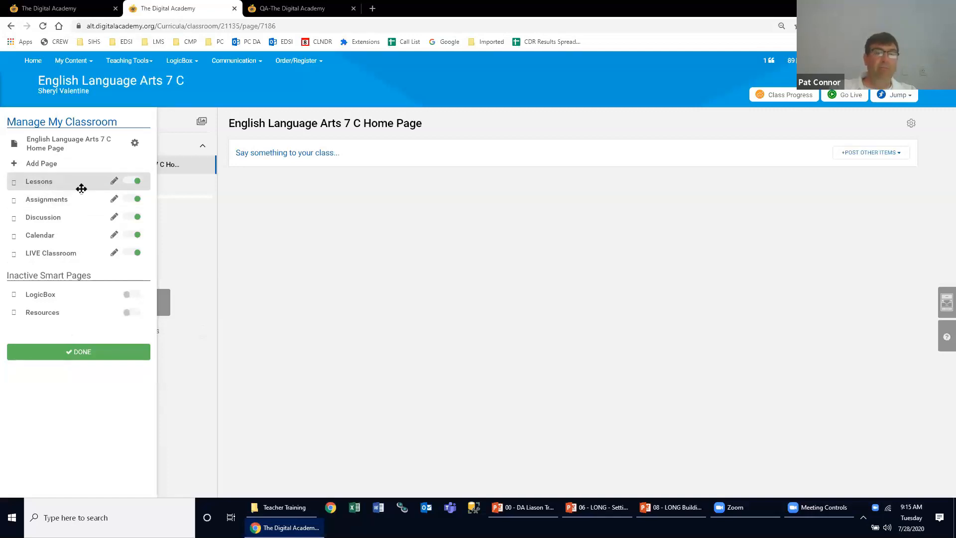
- Rename the Lessons feature as Online Lessons
click(114, 183)
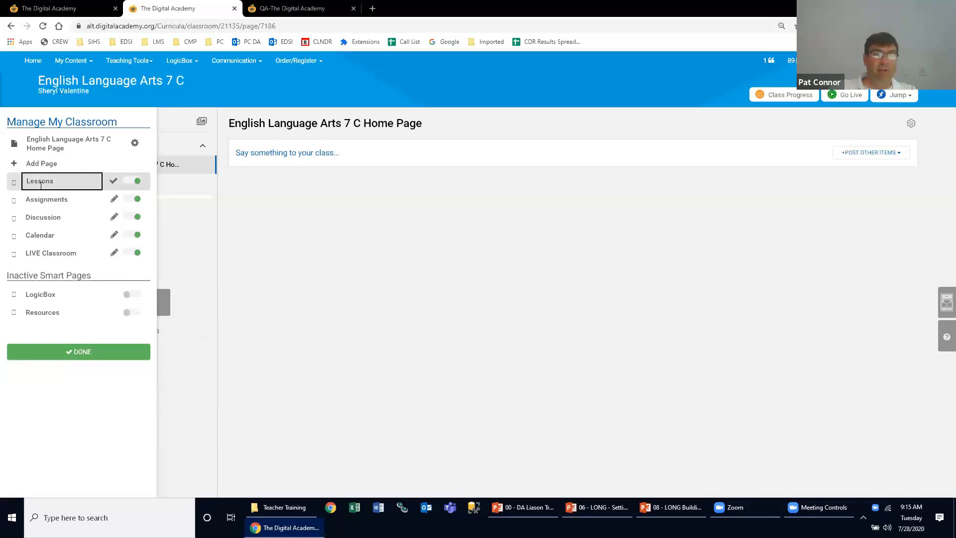
key(BackSpace)
key(BackSpace)
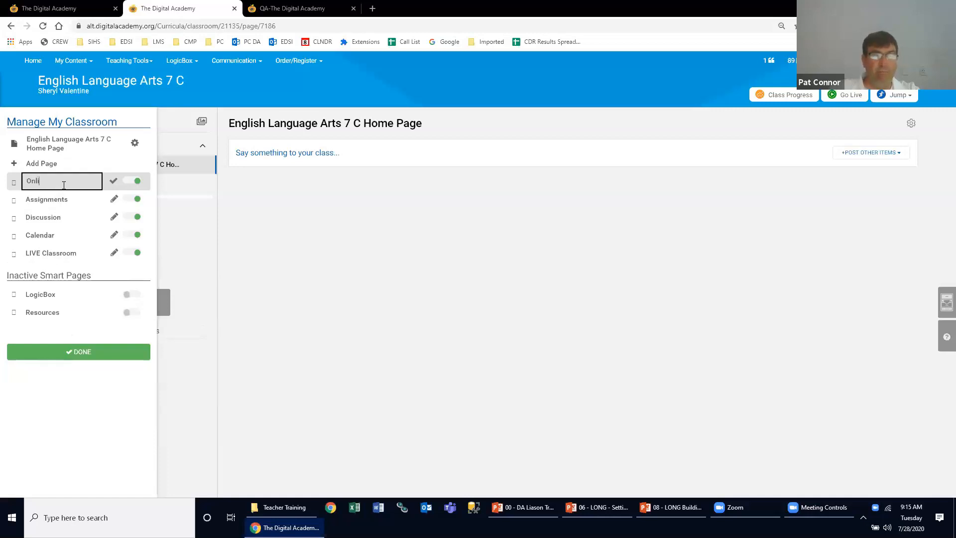
text(Online Lessons)
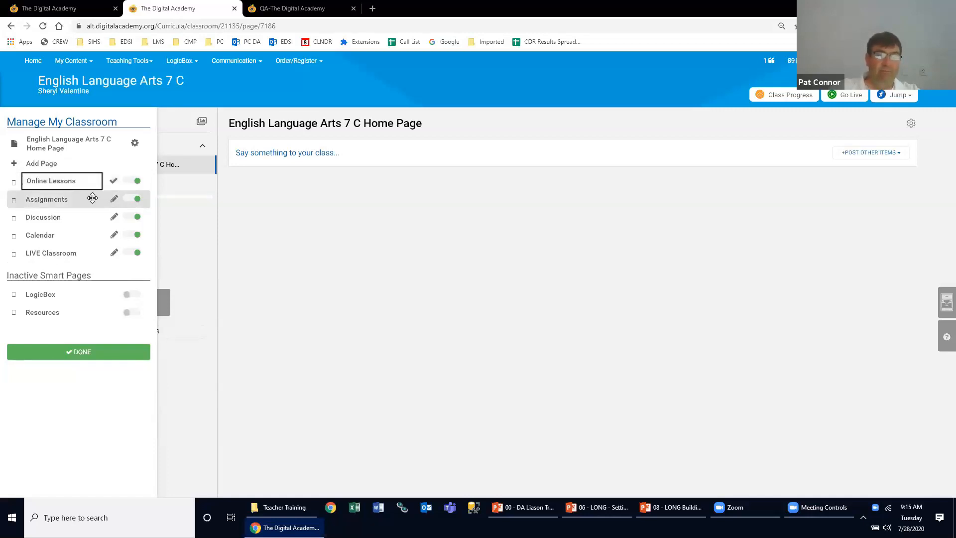
click(114, 183)
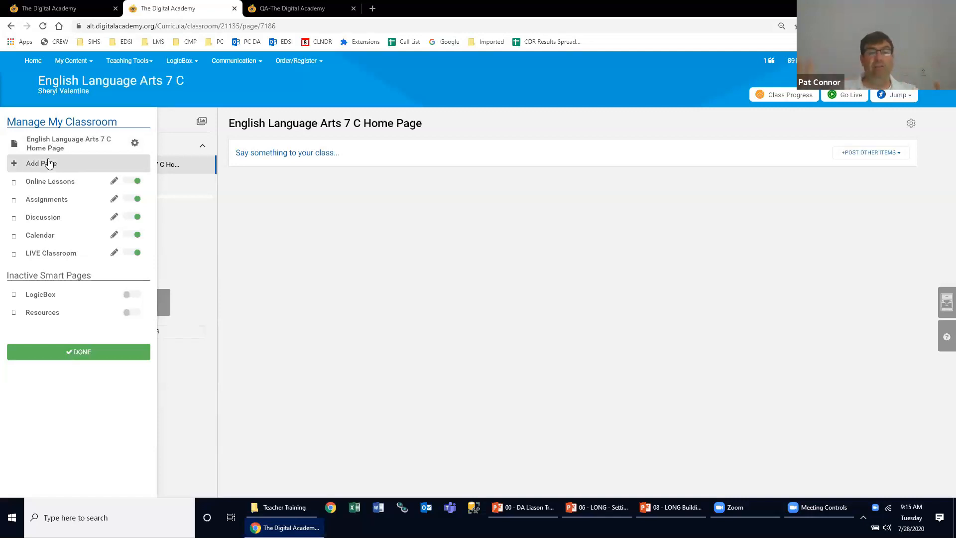
- Configure the class home page with the name ELA 7 Home Page and a Two Column layout, and finish managing the classroom
click(135, 143)
click(133, 144)
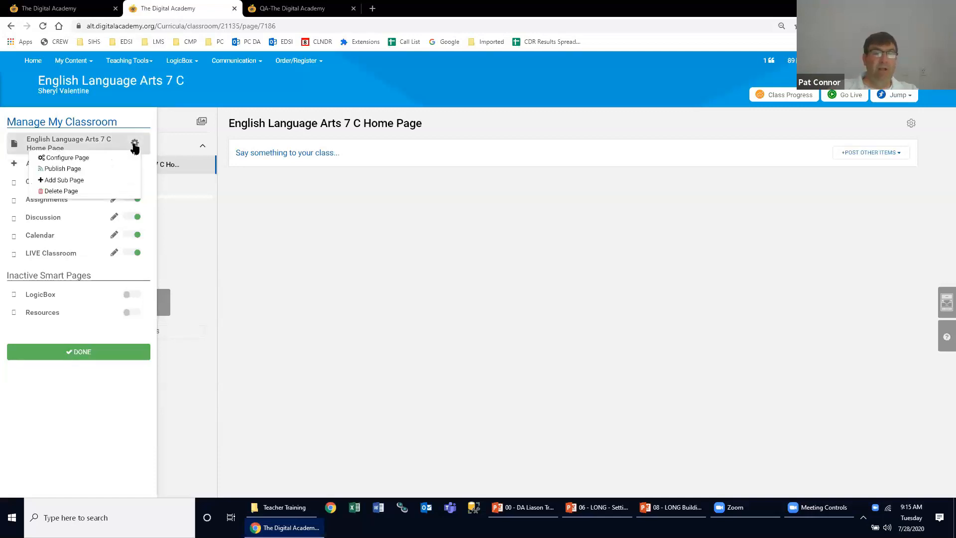
click(128, 158)
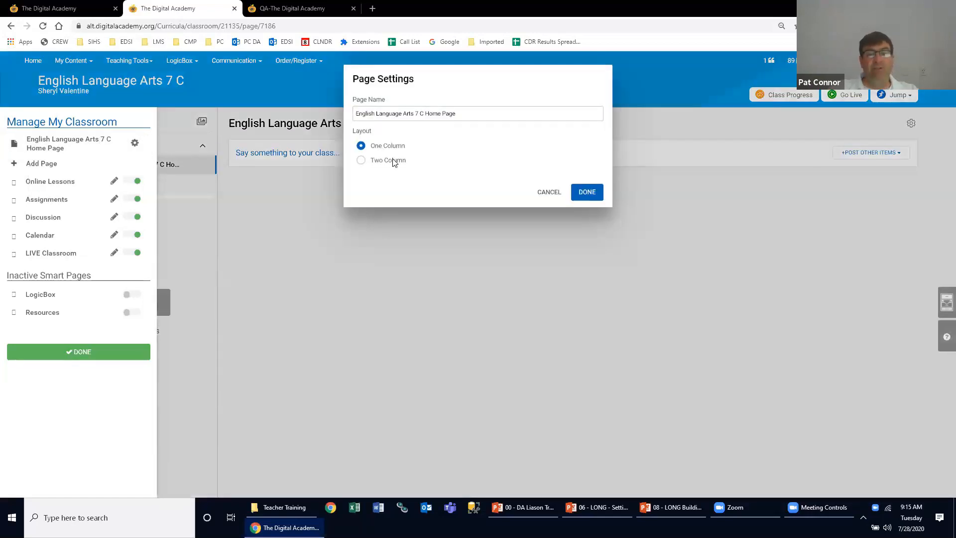
drag(460, 113, 355, 114)
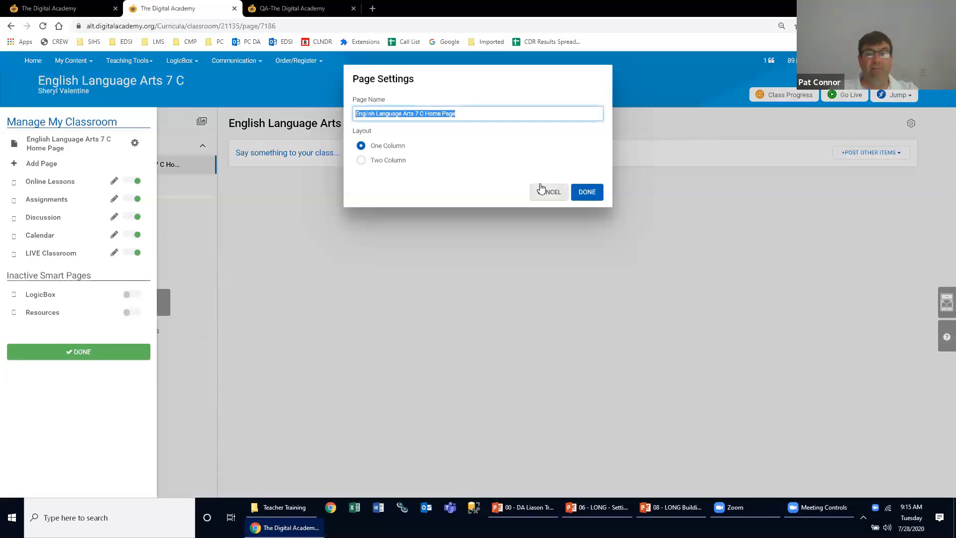
text(E)
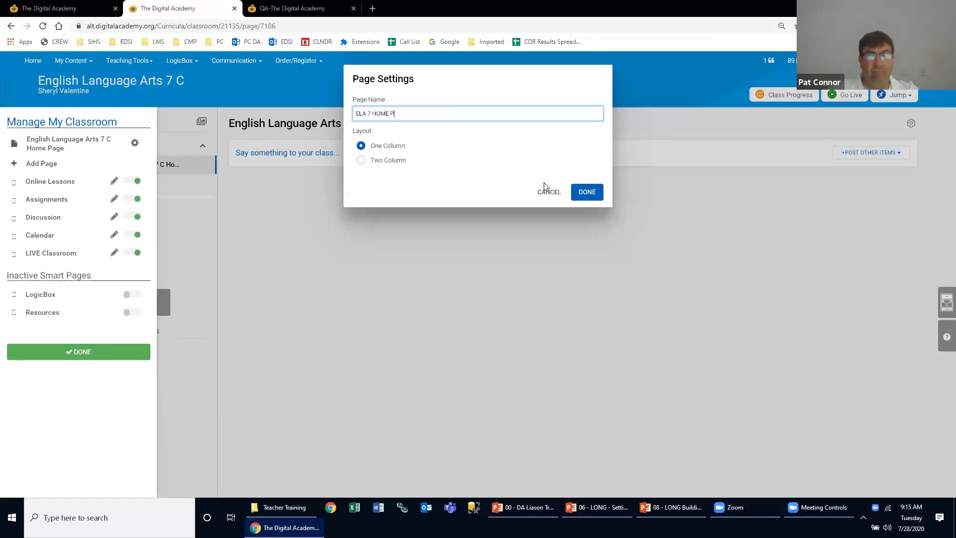
text(LA 7 Home Page)
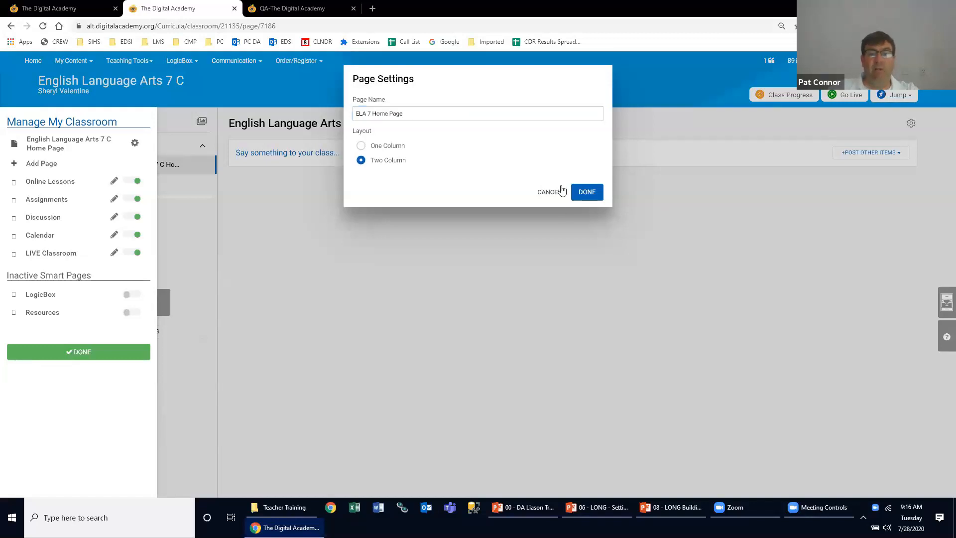
click(582, 192)
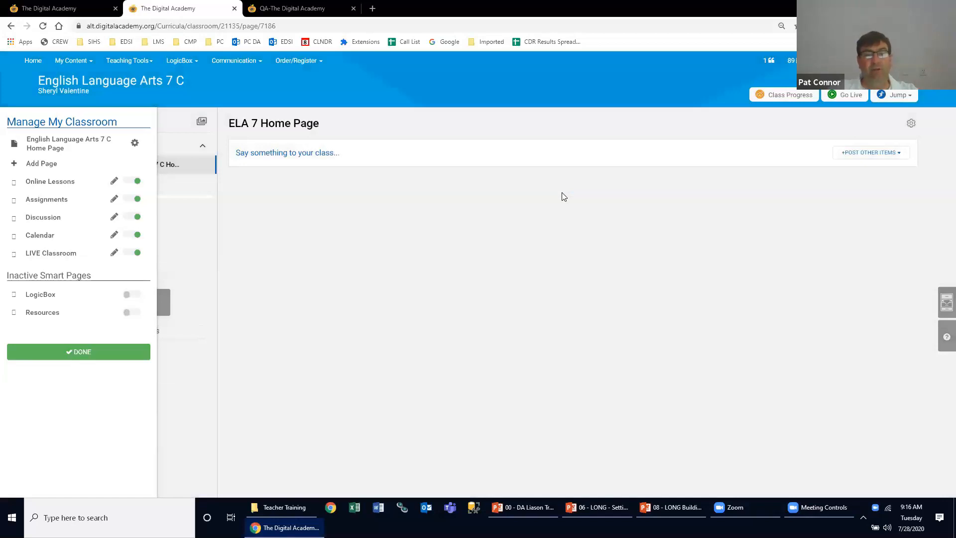
click(92, 352)
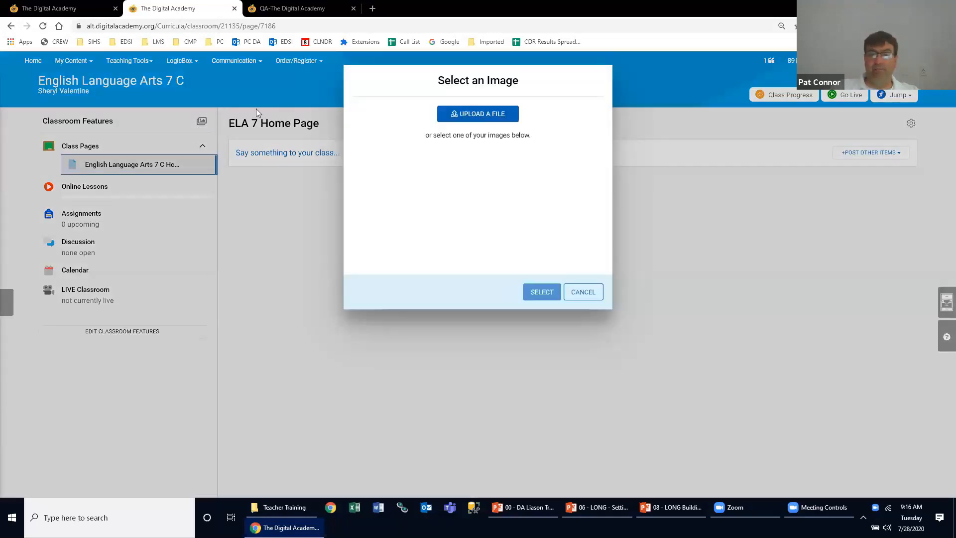
- Take a webcam photo, crop it to a small circle around the face, and upload it as the course image
click(465, 118)
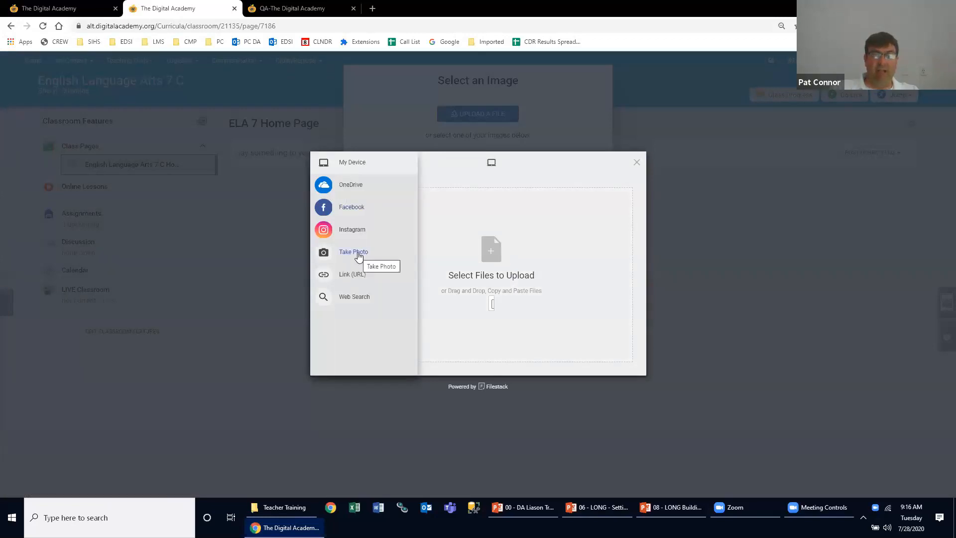
click(359, 254)
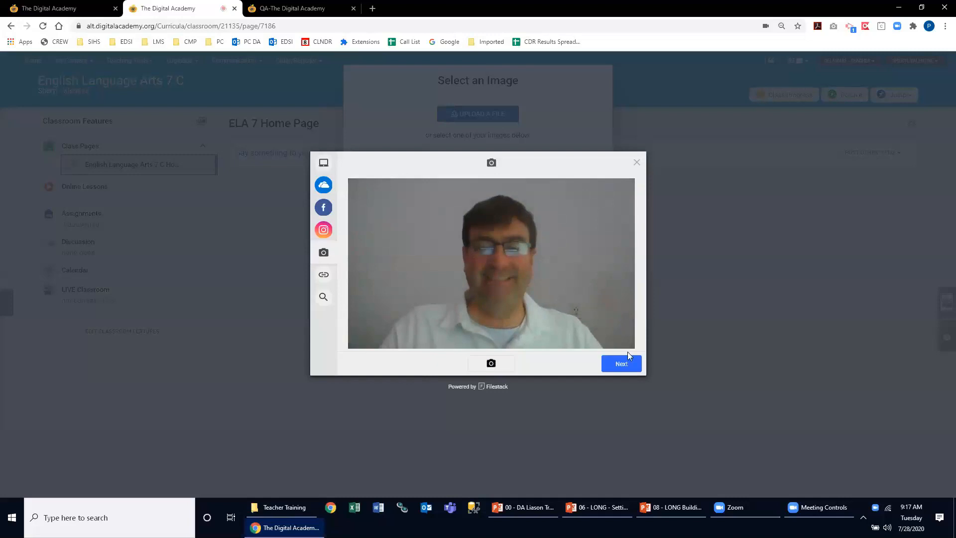
click(621, 364)
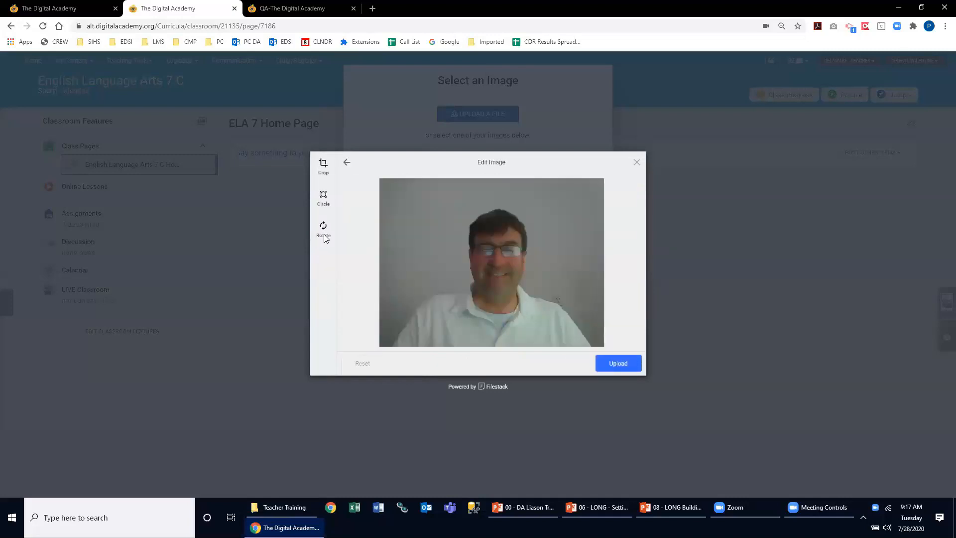
click(323, 198)
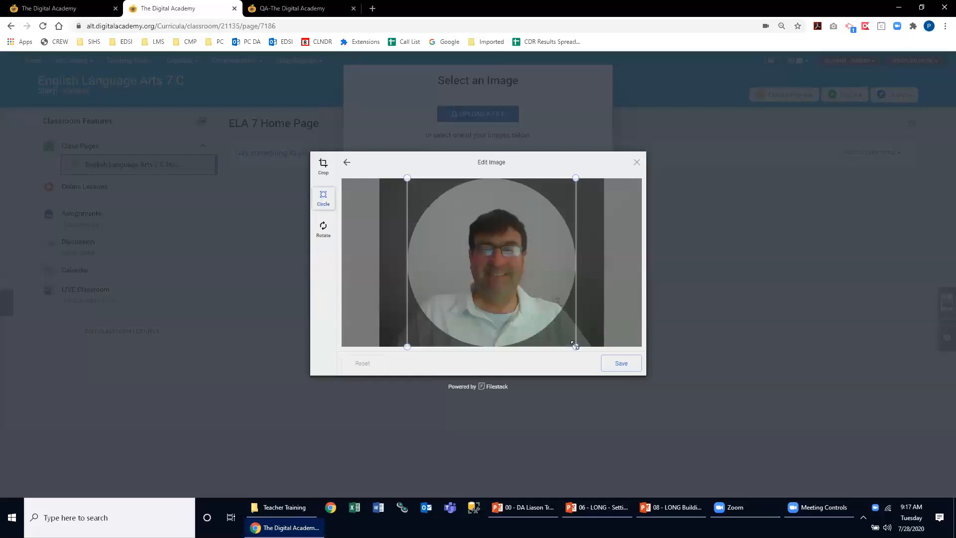
drag(575, 347, 514, 298)
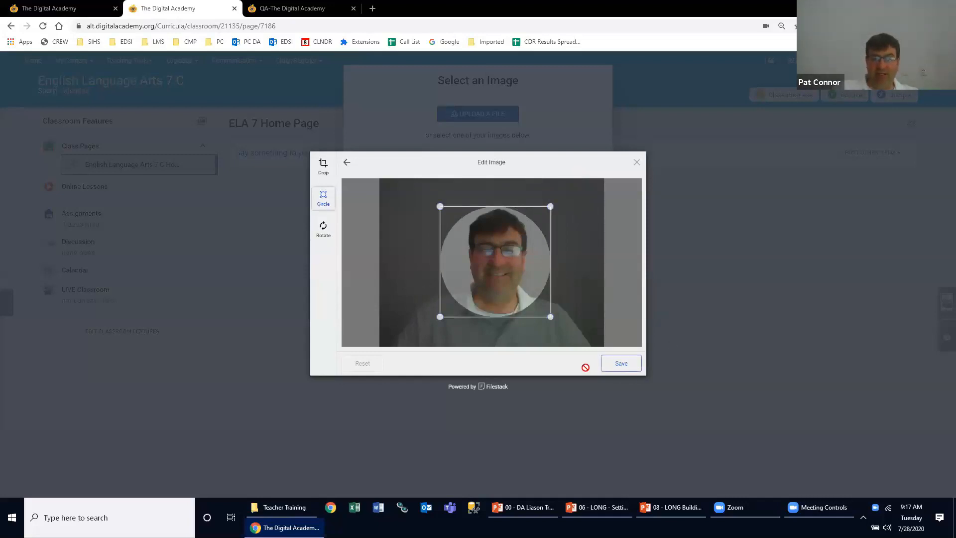
click(617, 363)
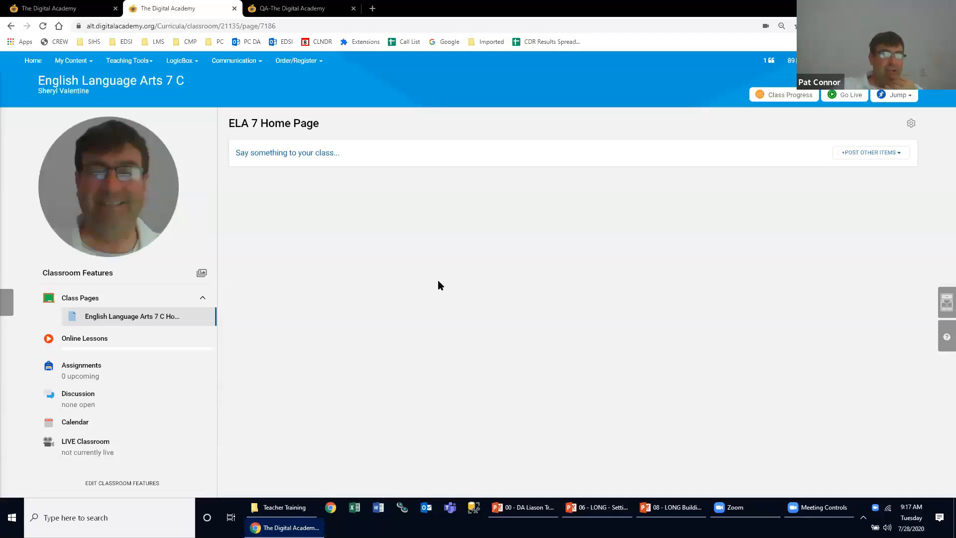
- Search the web for Art images and upload the street mural of a painted face as the course image
click(202, 274)
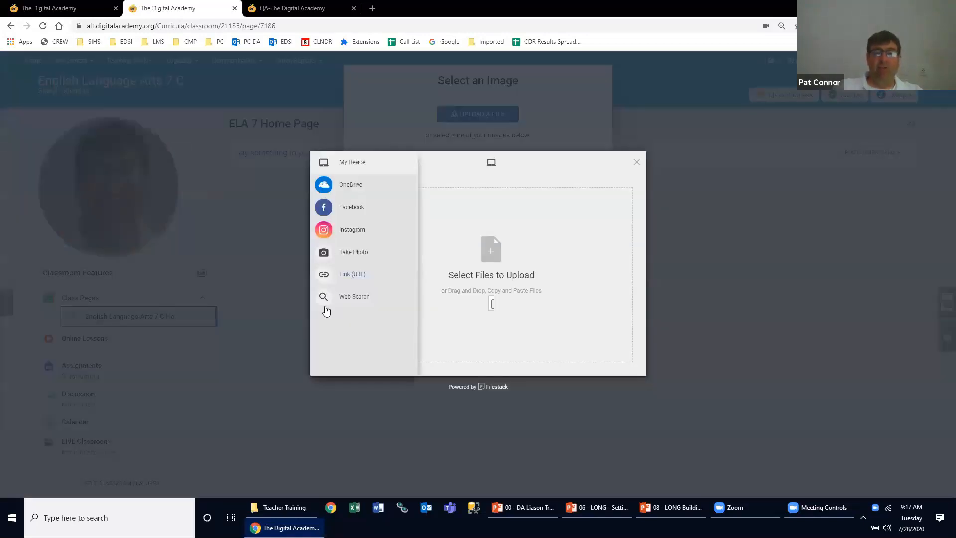
click(334, 299)
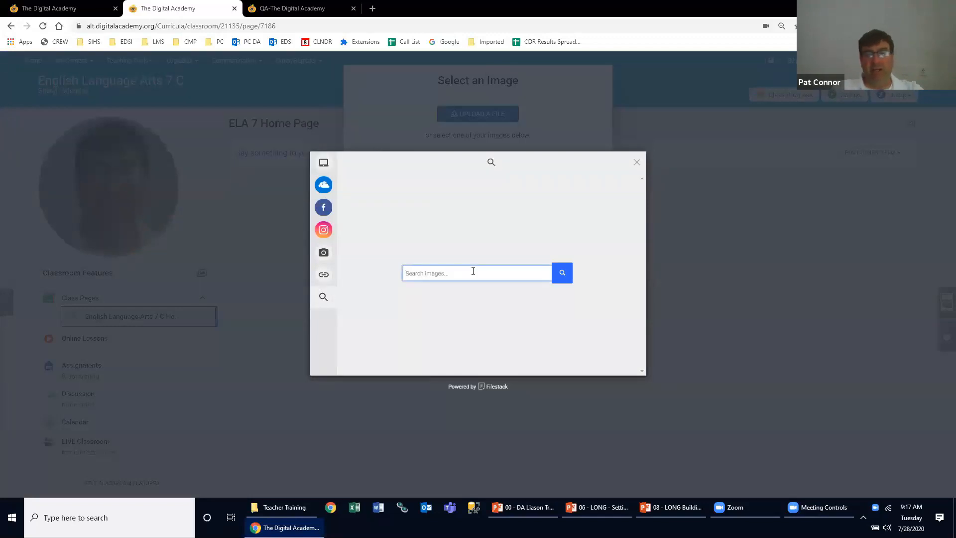
text(Art)
key(Return)
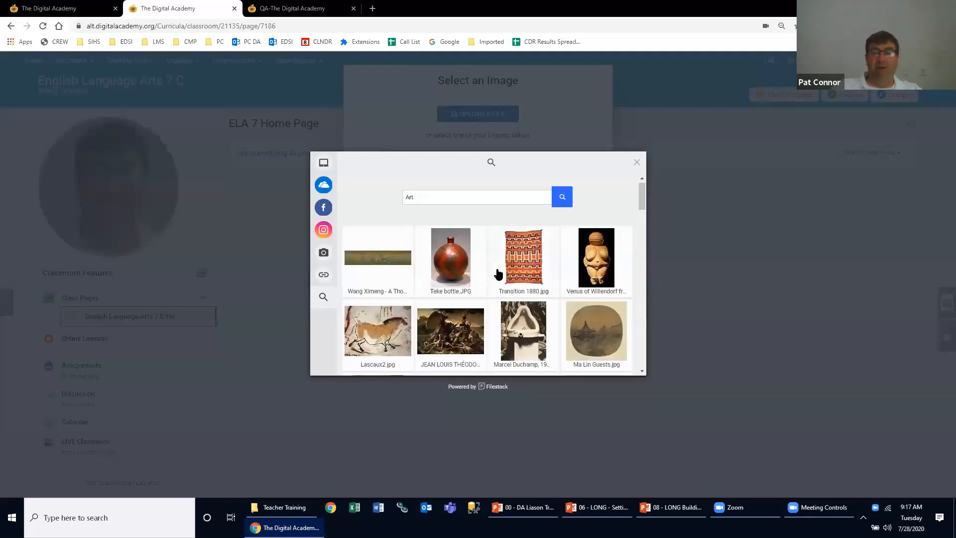
scroll(498, 274, down, 10)
scroll(498, 274, down, 10)
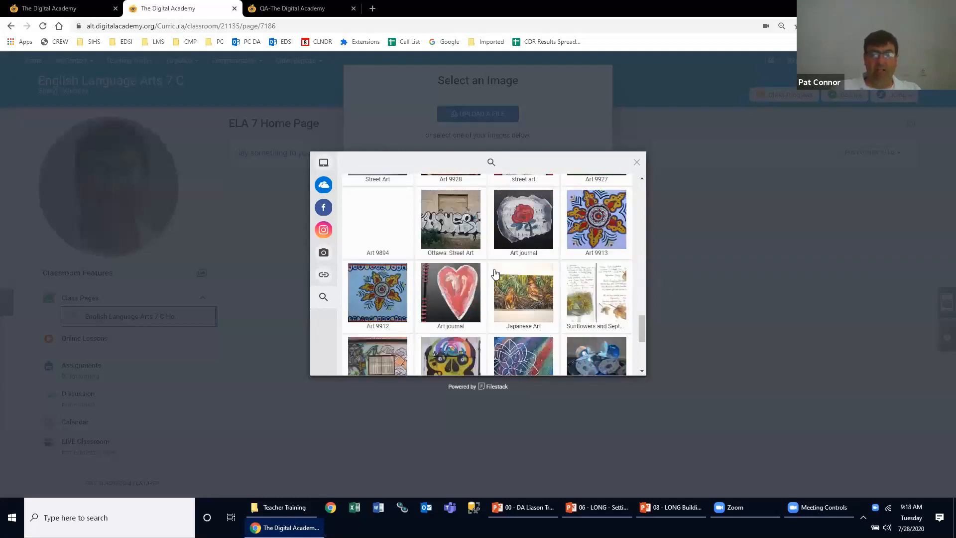
scroll(495, 273, down, 2)
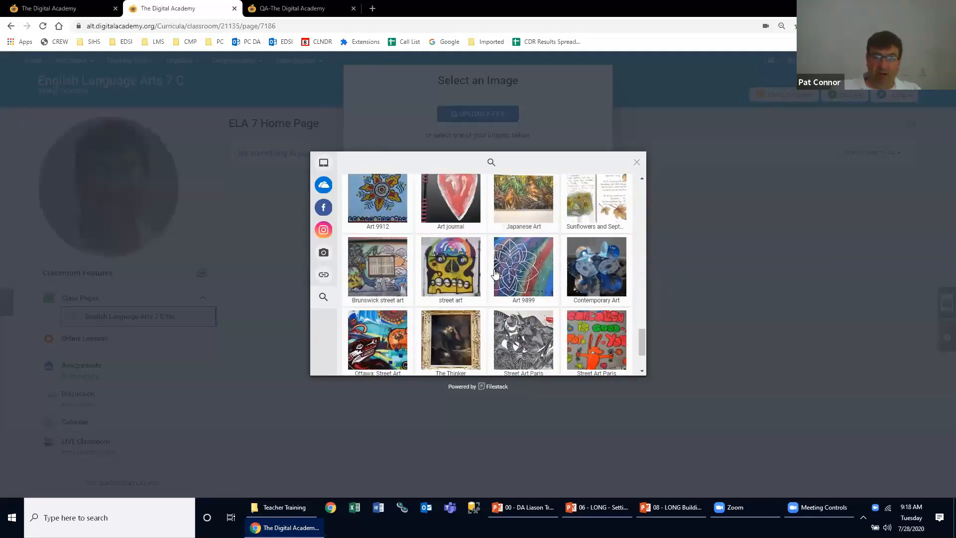
scroll(495, 273, down, 2)
scroll(495, 273, up, 10)
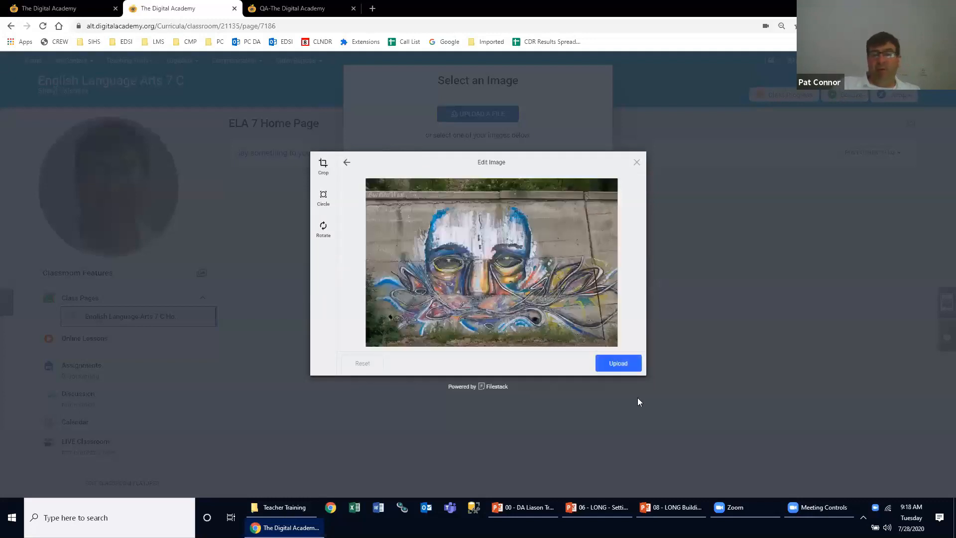
click(618, 363)
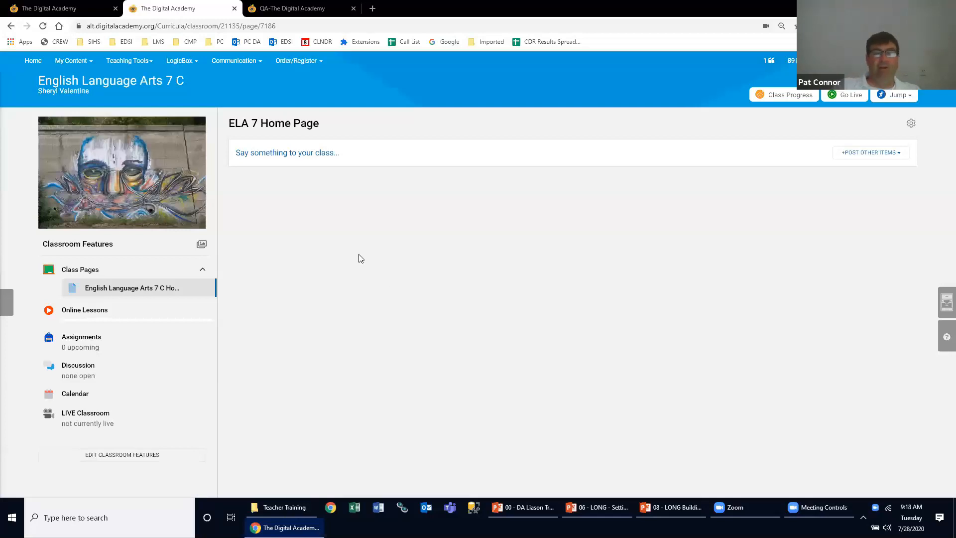
- Start replacing the course image, choosing a web link as the source of the new image
mouse_move(166, 220)
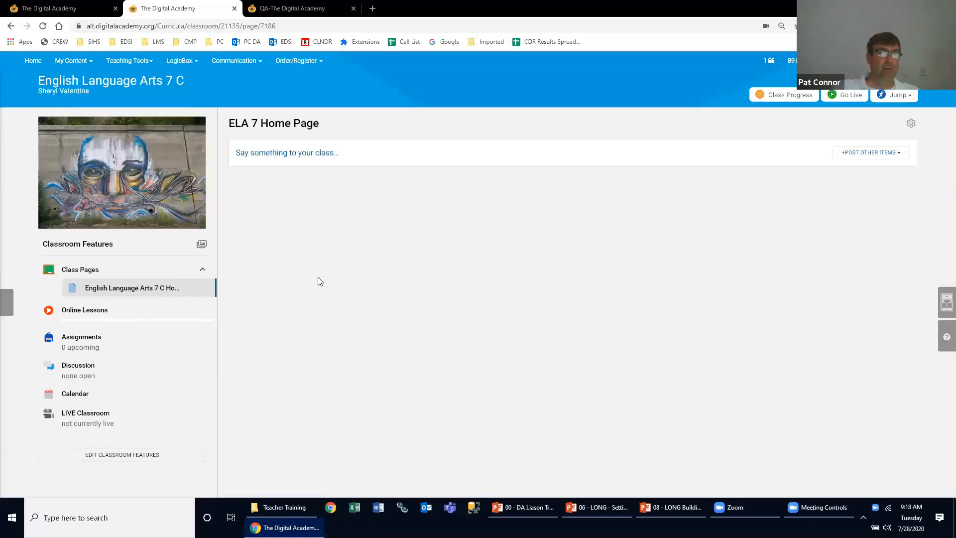
click(202, 249)
click(460, 116)
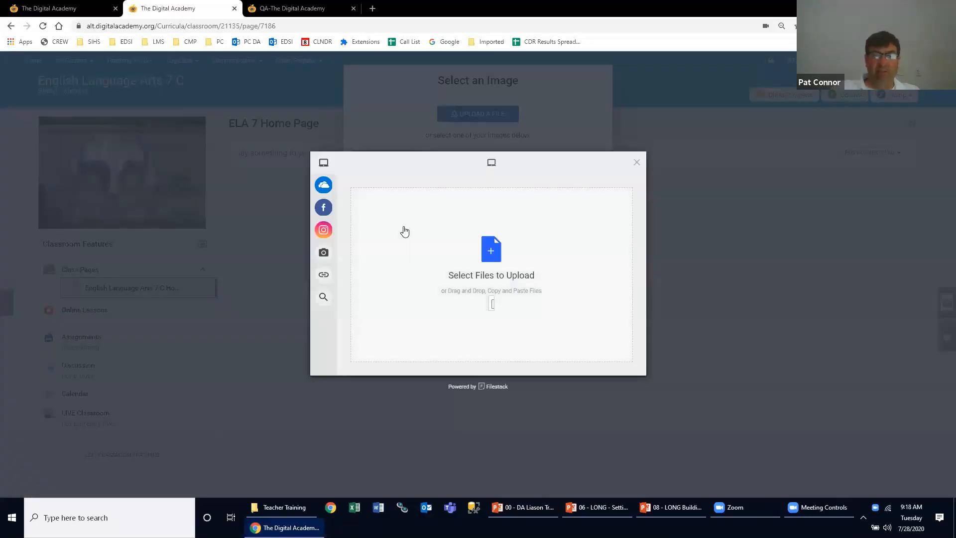
click(351, 274)
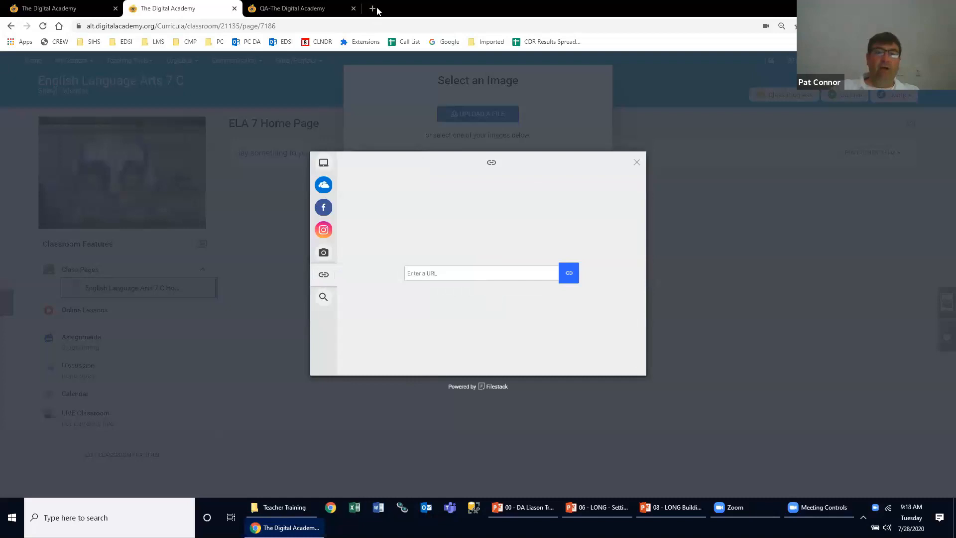
- Search Google Images for "english language arts" in a new browser tab
key(ctrl+t)
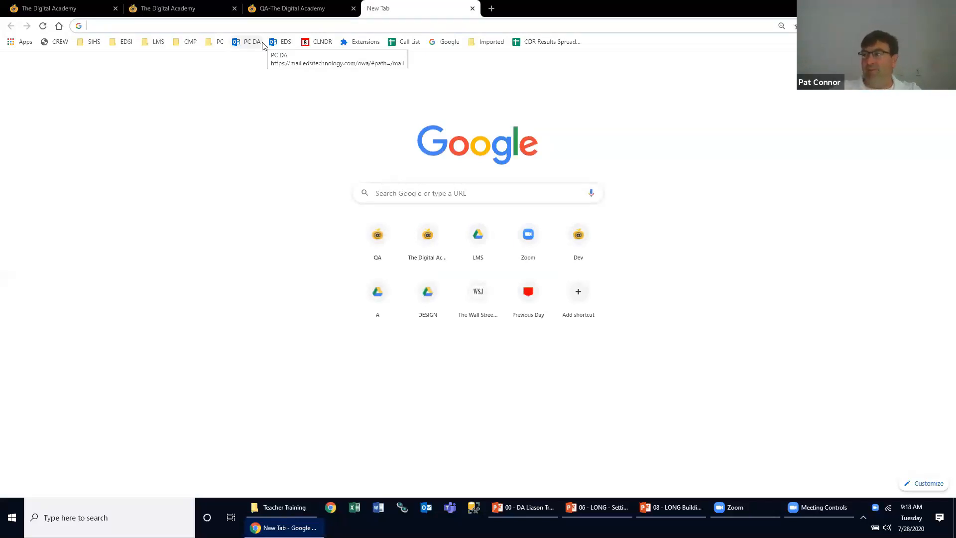
text(el)
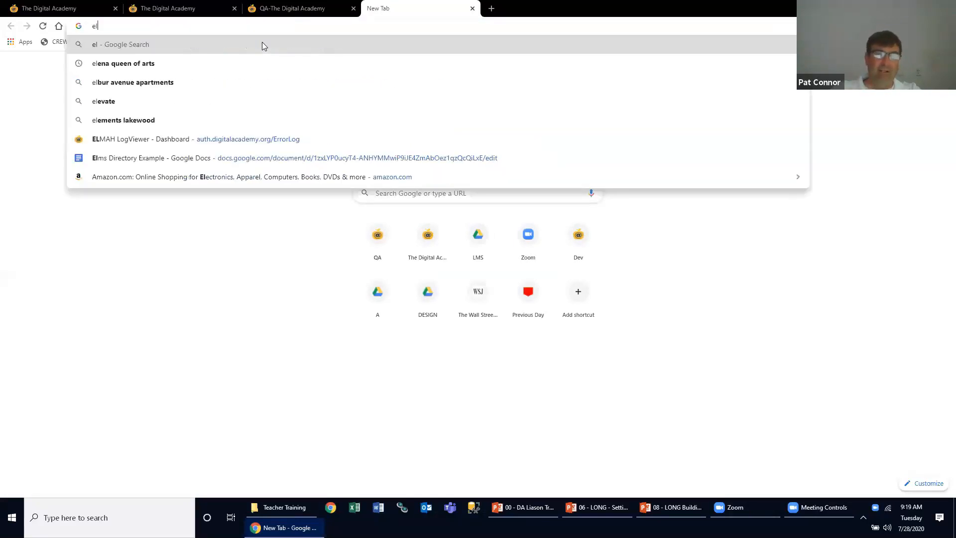
key(BackSpace)
text(nl)
key(BackSpace)
text(glis)
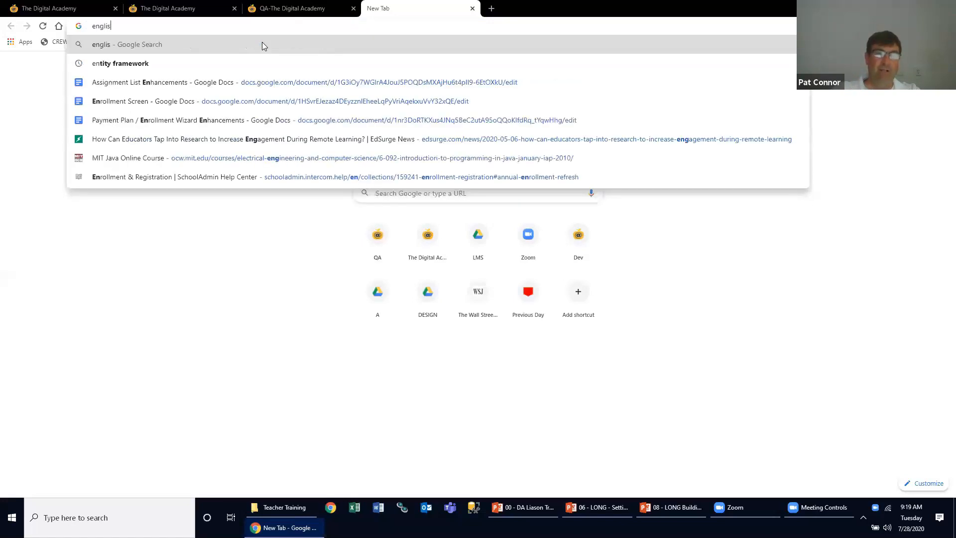
text(h language arts)
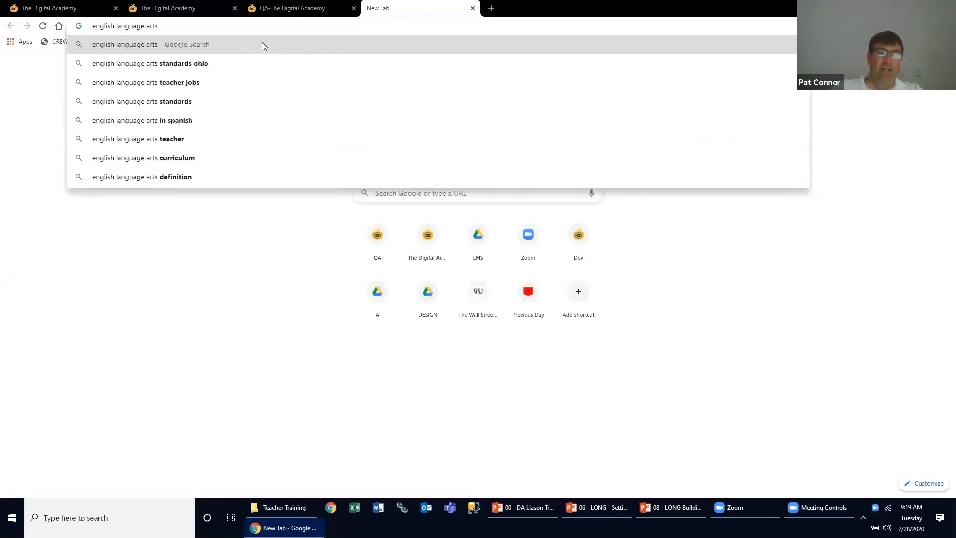
key(Return)
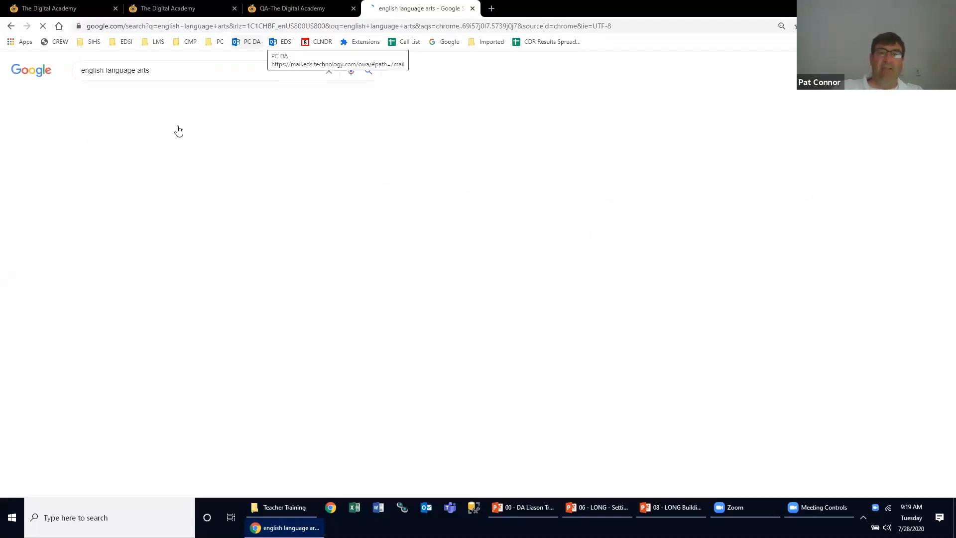
click(127, 97)
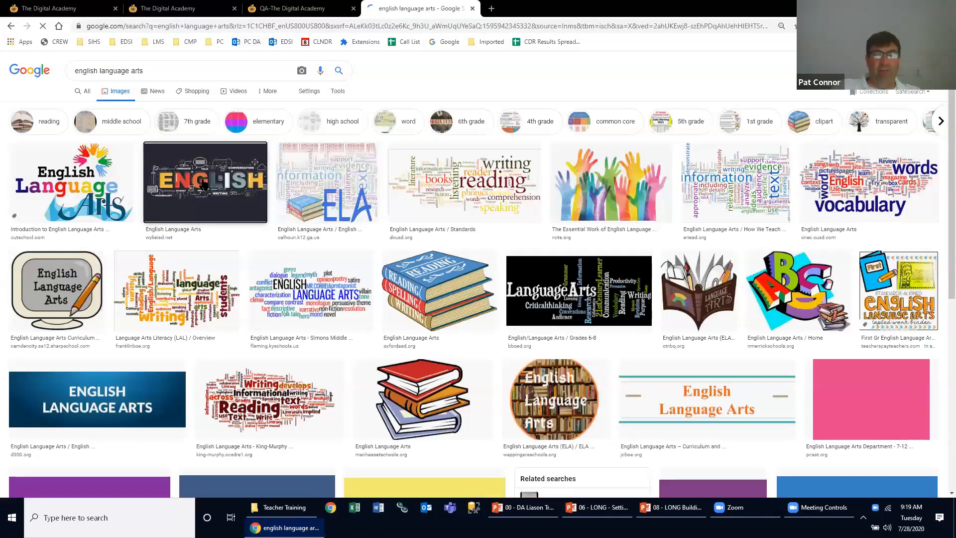
- Copy the image address of the dark ENGLISH word-art result and upload it by URL as the course image
click(203, 186)
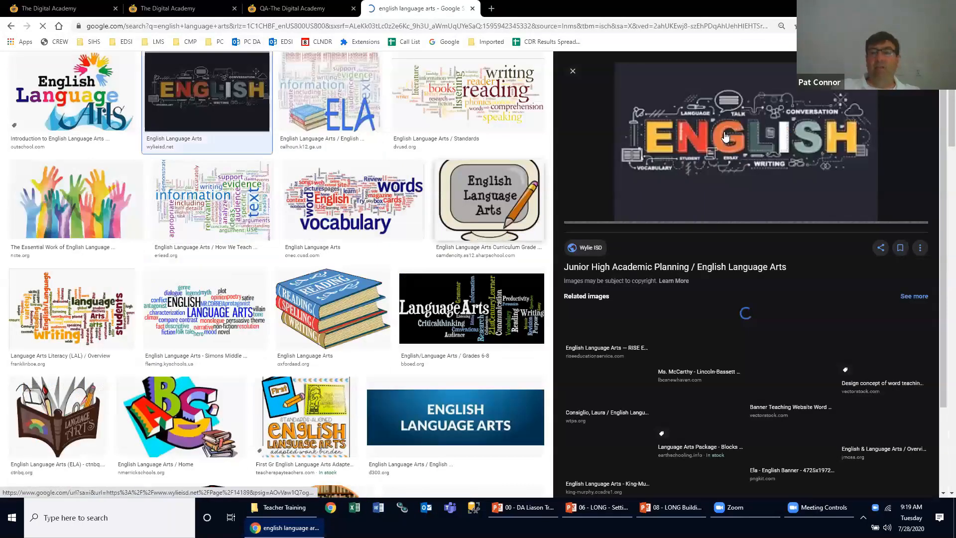
right_click(725, 134)
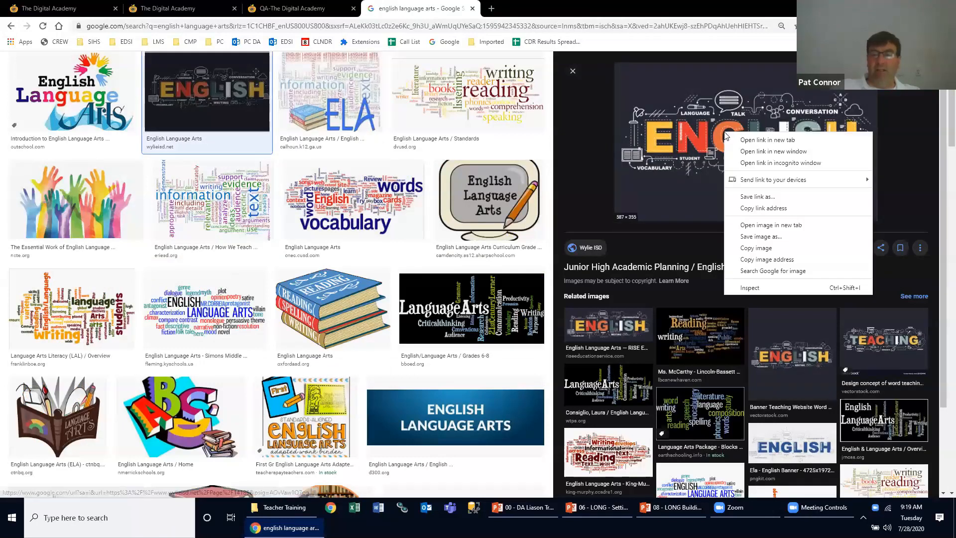
click(756, 260)
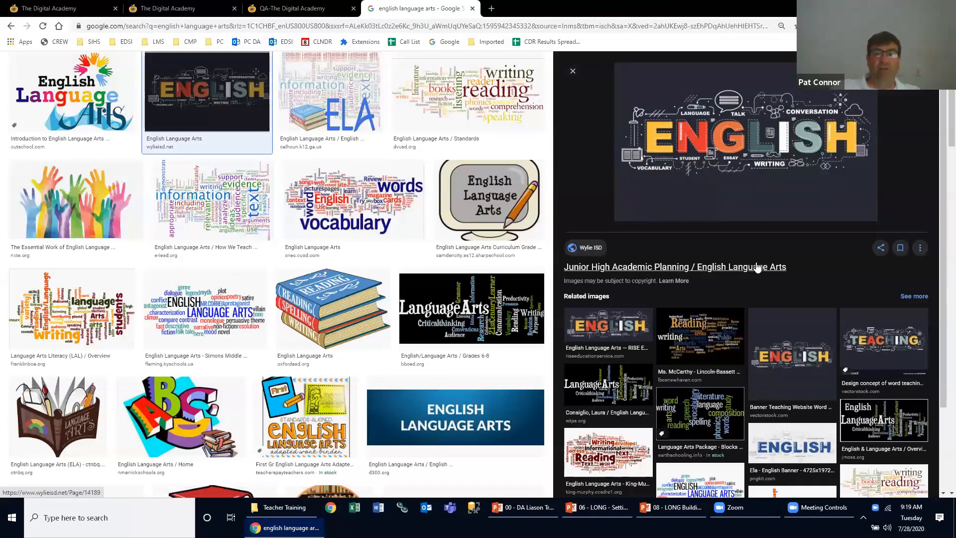
click(171, 10)
click(454, 269)
key(ctrl+v)
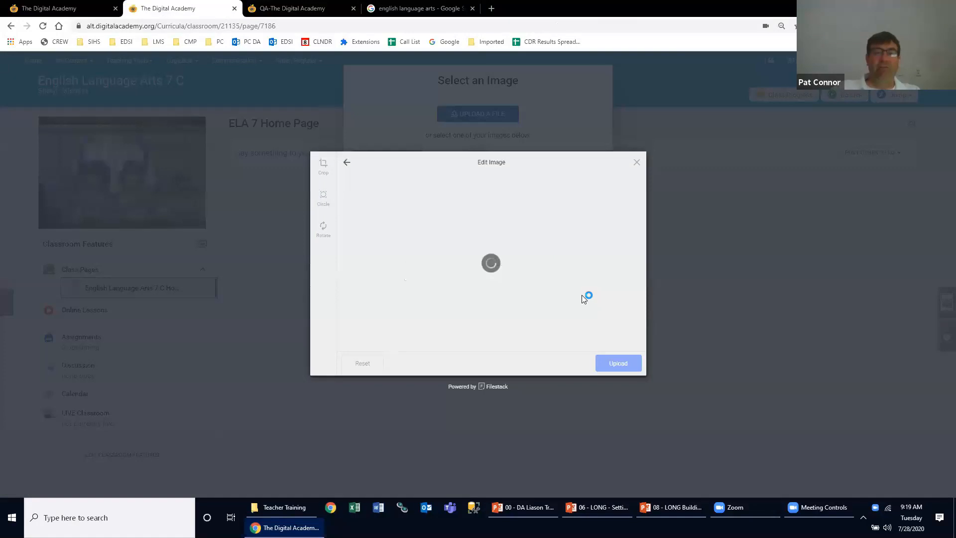
click(611, 364)
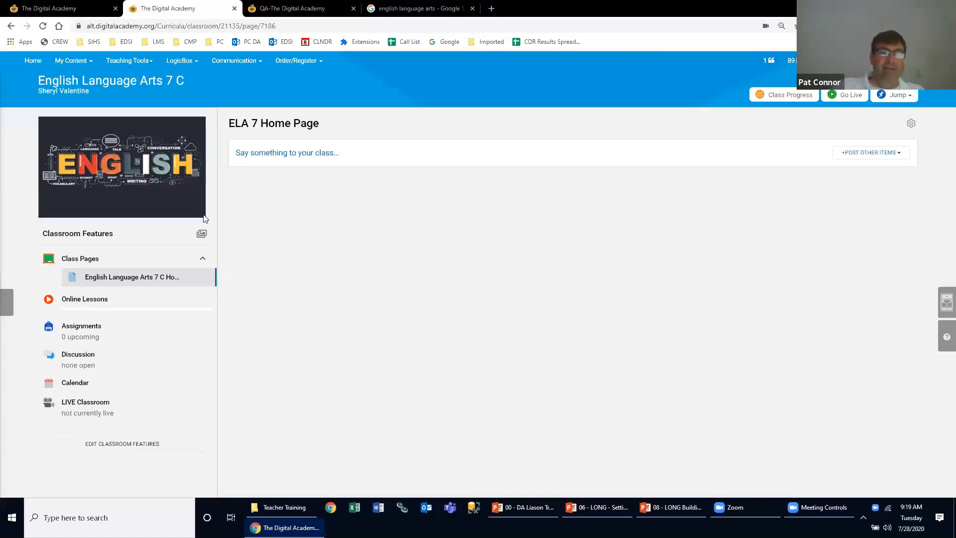
- Create a new class post on the ELA 7 Home Page with the title "Welcome to ELA 7"
mouse_move(146, 188)
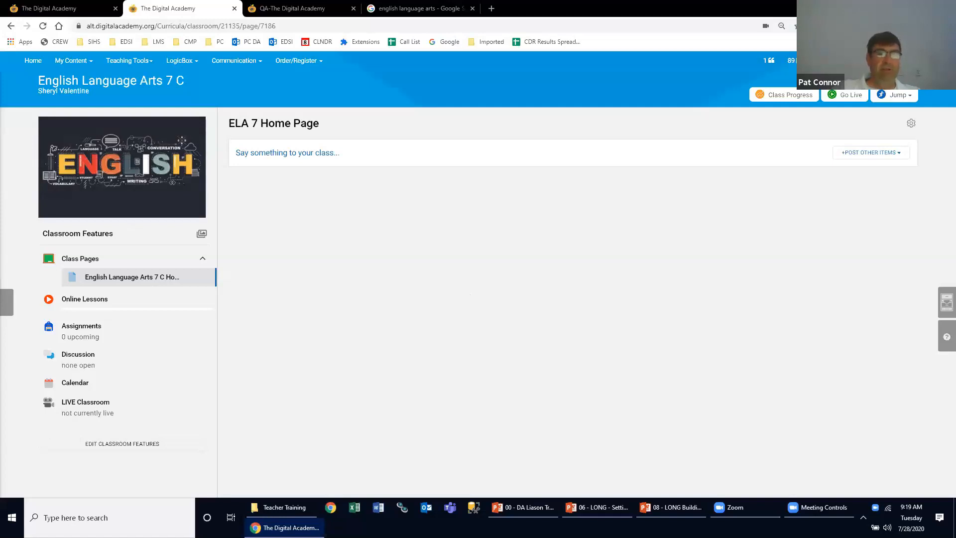
mouse_move(182, 176)
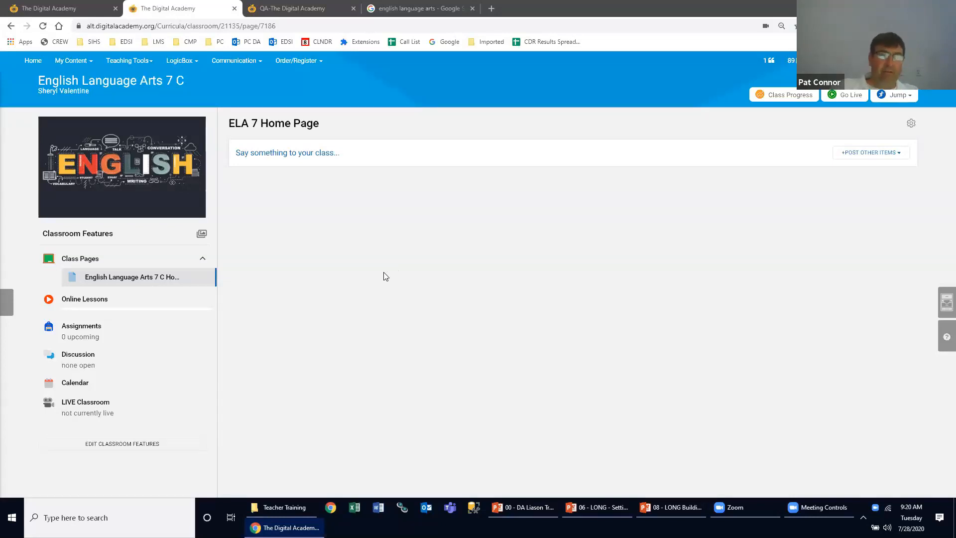
click(288, 154)
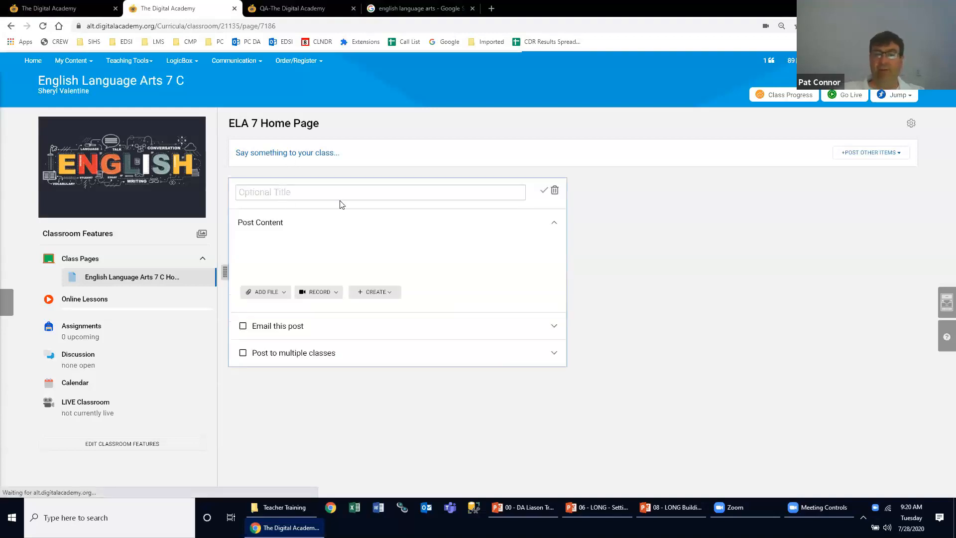
text(Welcome )
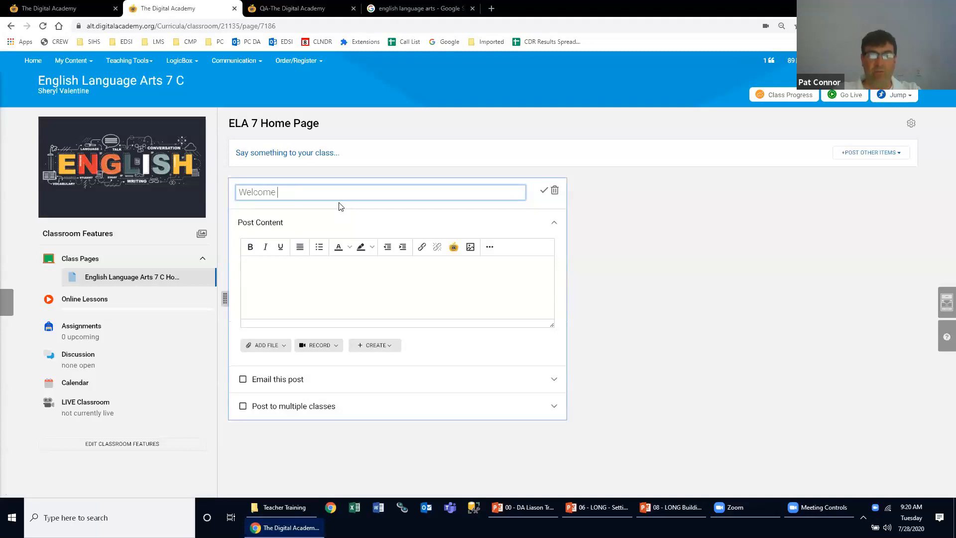
text(to ELA 7)
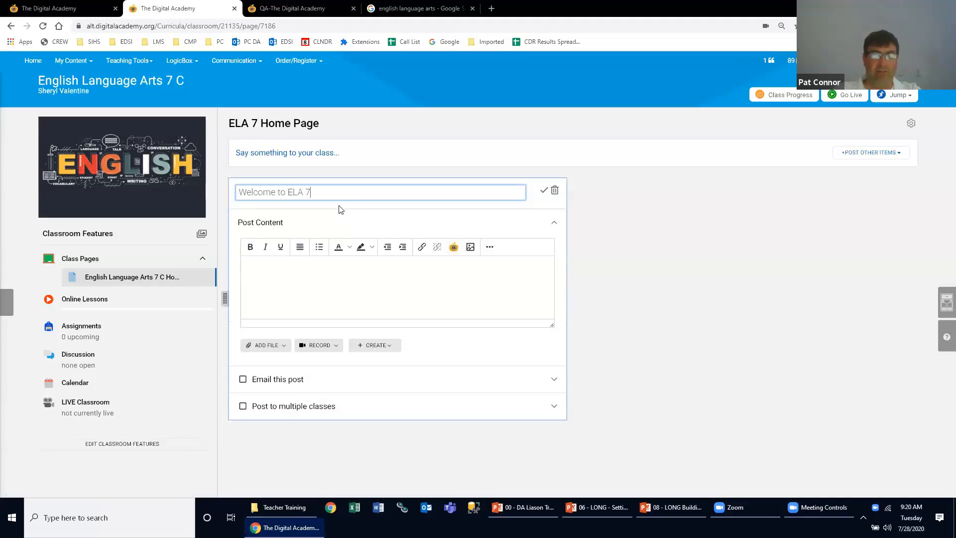
key(Tab)
click(312, 283)
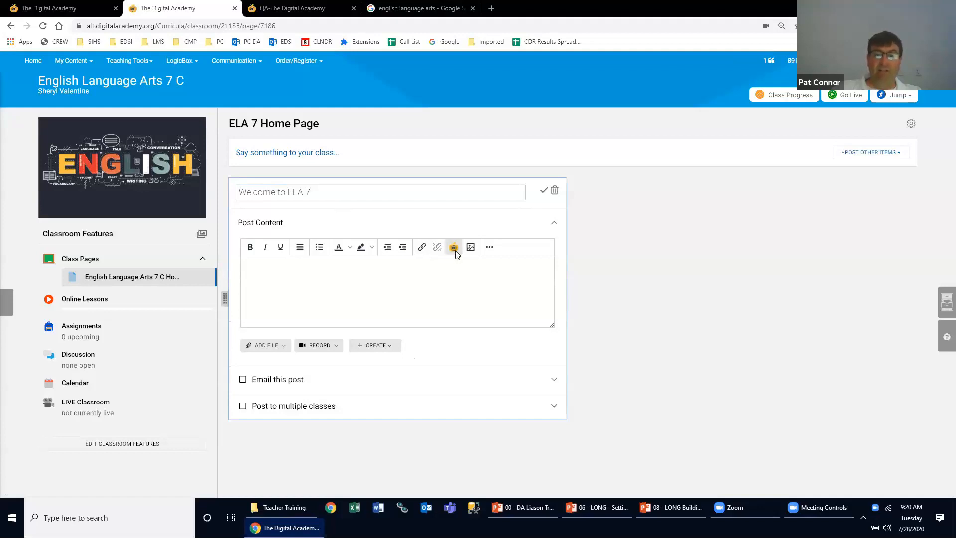
click(470, 247)
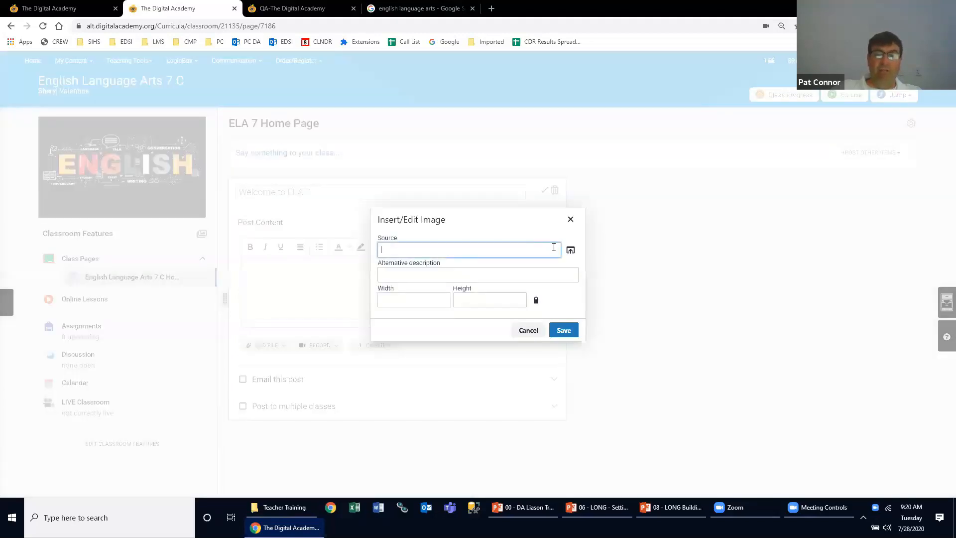
click(570, 253)
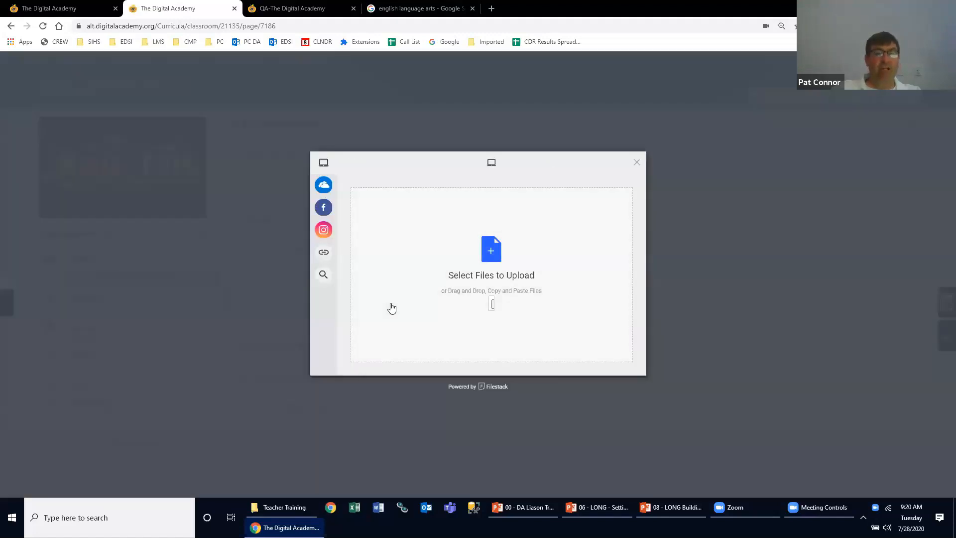
mouse_move(333, 262)
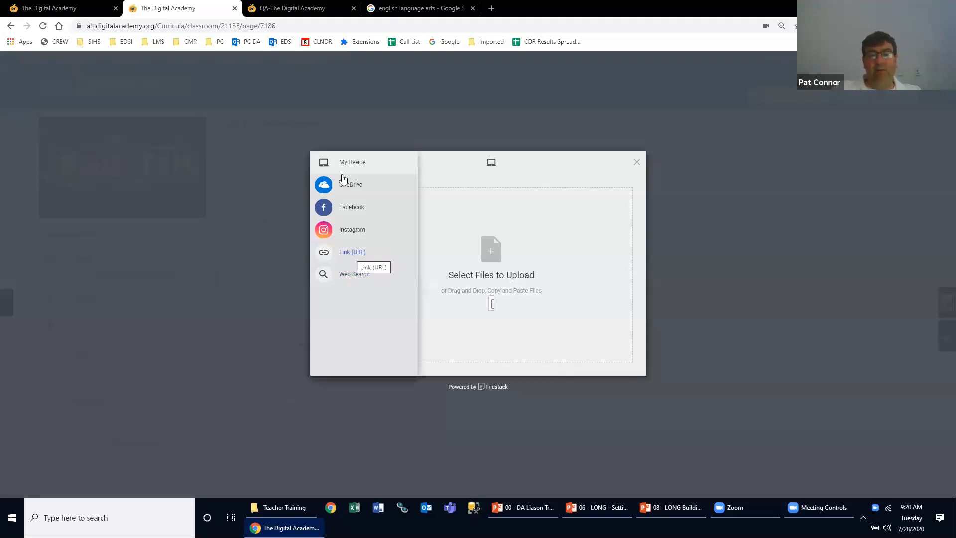
click(637, 164)
click(542, 337)
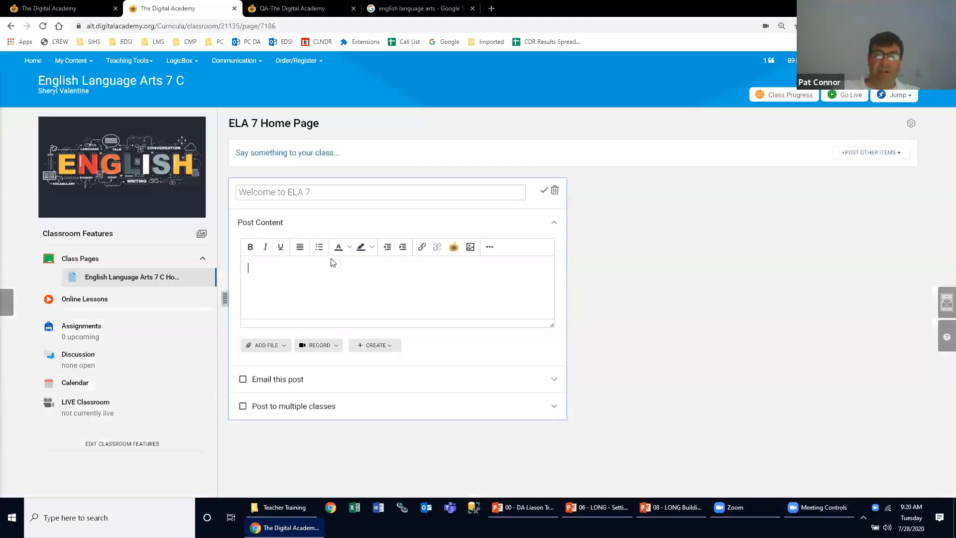
click(267, 347)
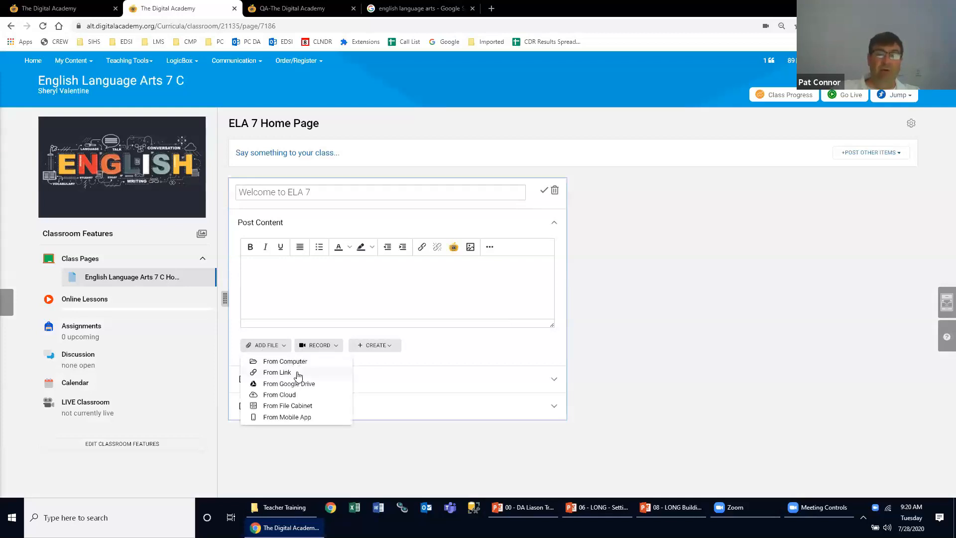
click(272, 373)
click(461, 118)
text(www.google.com)
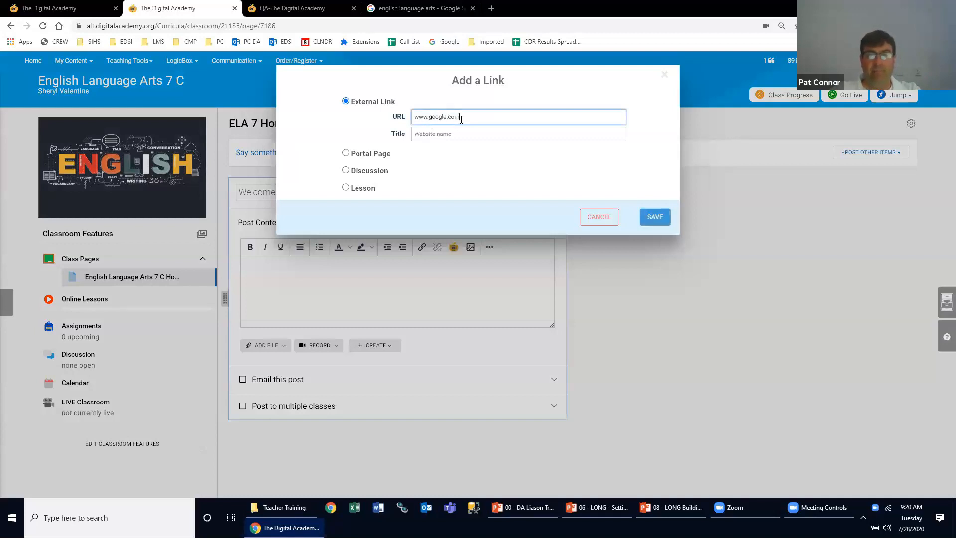
key(Tab)
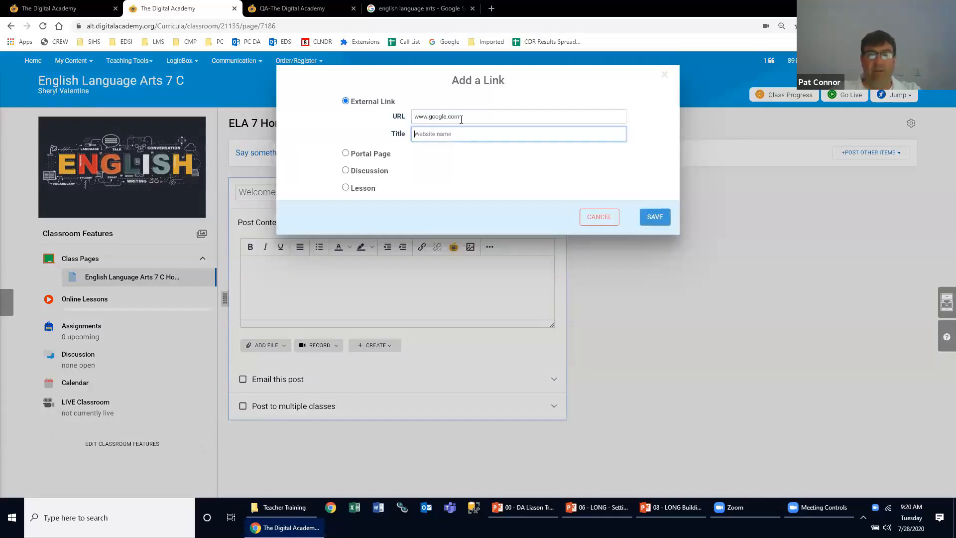
text(GOOGLE!)
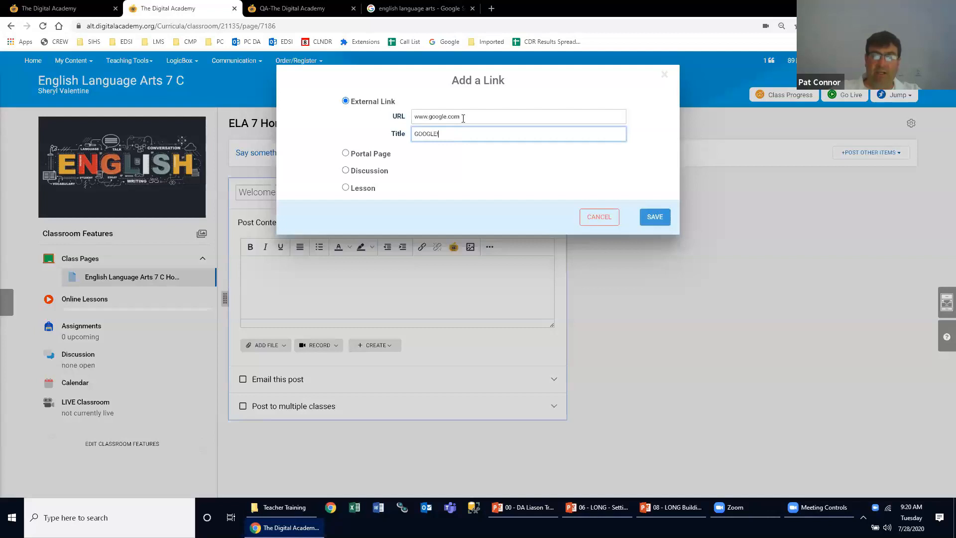
click(653, 218)
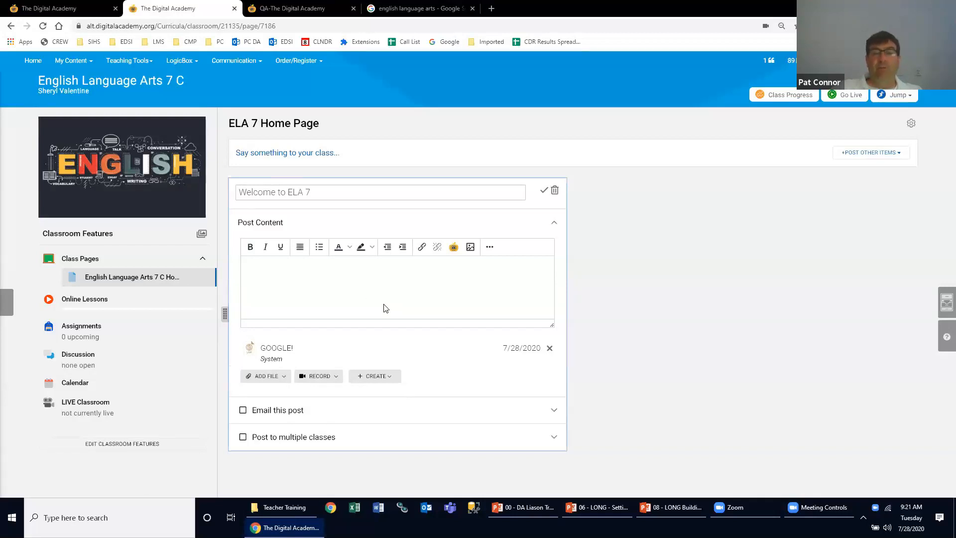
- Enable posting to multiple classes and select English Language Arts 7 T, English Language Arts 8 C and English Language Arts 8 T
click(242, 410)
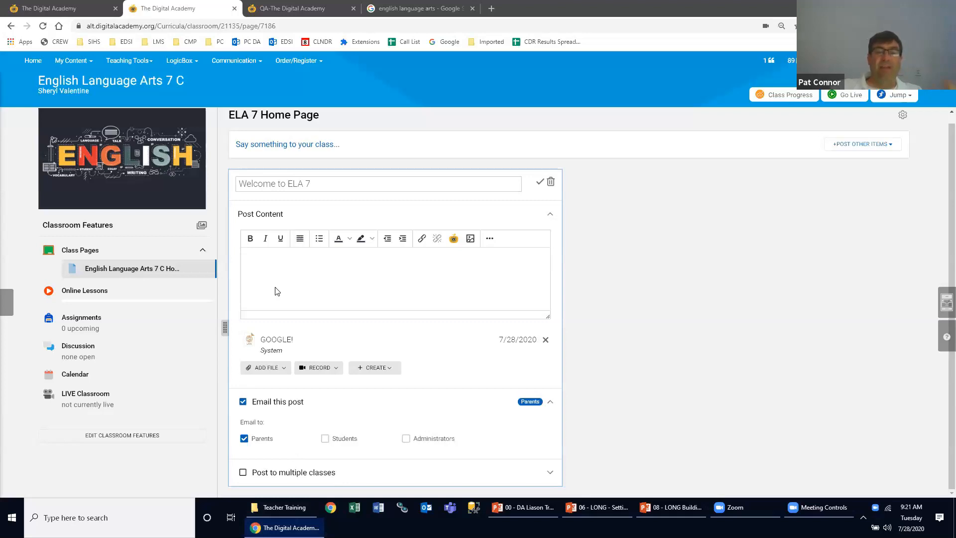
click(242, 403)
click(243, 437)
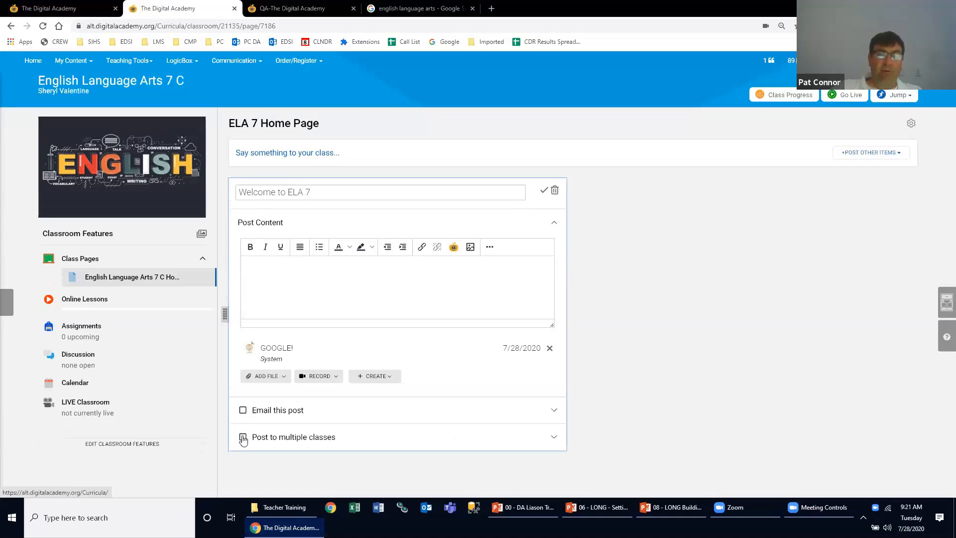
scroll(301, 405, down, 2)
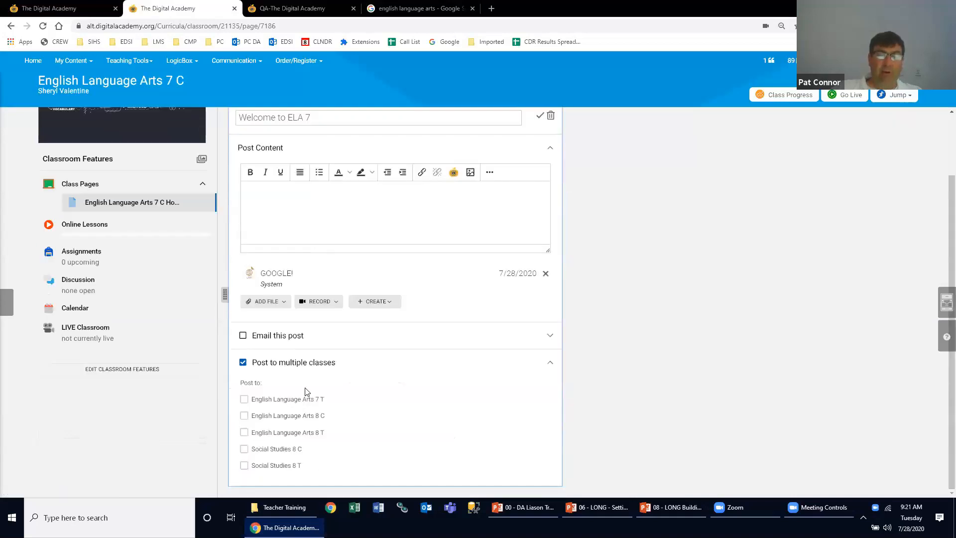
click(244, 399)
click(244, 415)
click(244, 436)
- Choose the class home page as the post's destination for English Language Arts 7 T, 8 C and 8 T
click(409, 398)
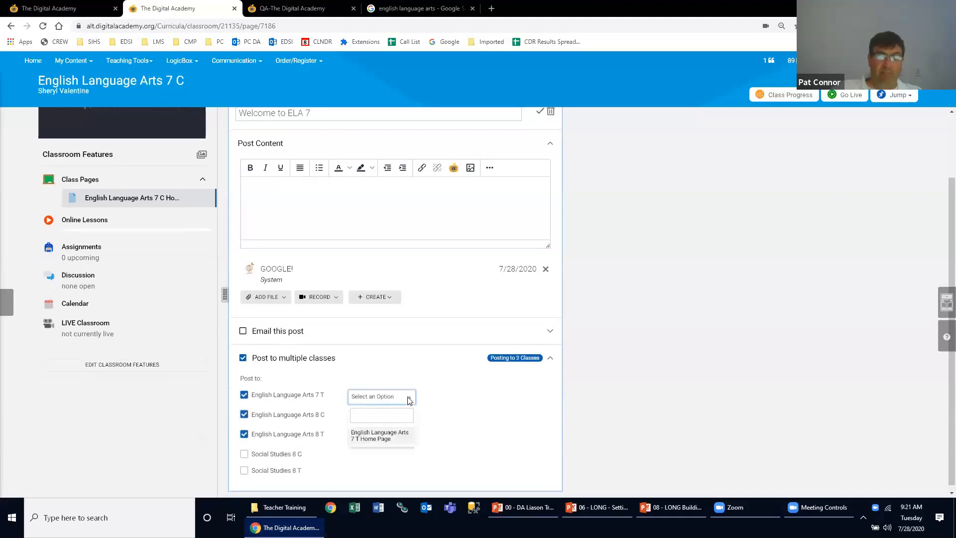
click(388, 442)
click(394, 416)
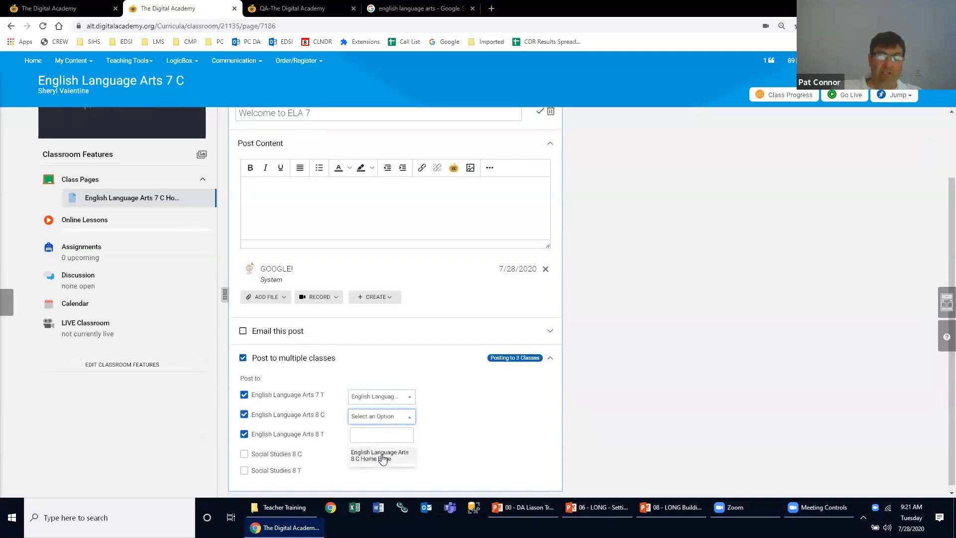
click(382, 458)
click(383, 436)
click(384, 473)
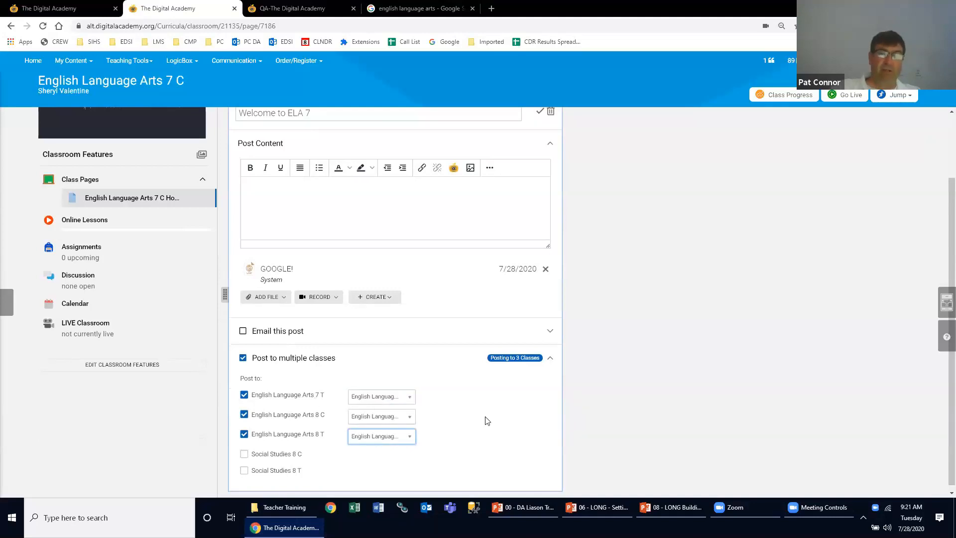
- Turn off posting to multiple classes and enter "Glad you're here" as the post's content
scroll(487, 421, down, 1)
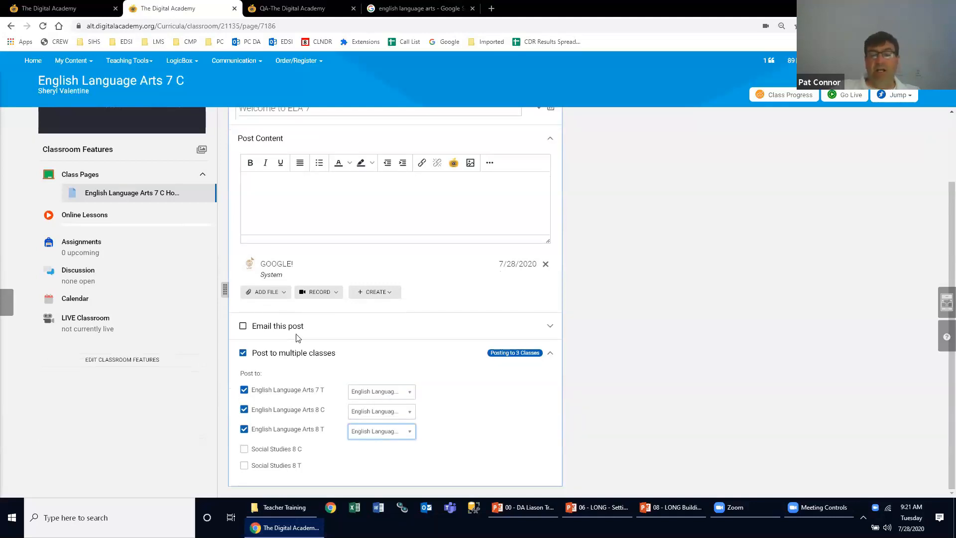
scroll(387, 401, up, 1)
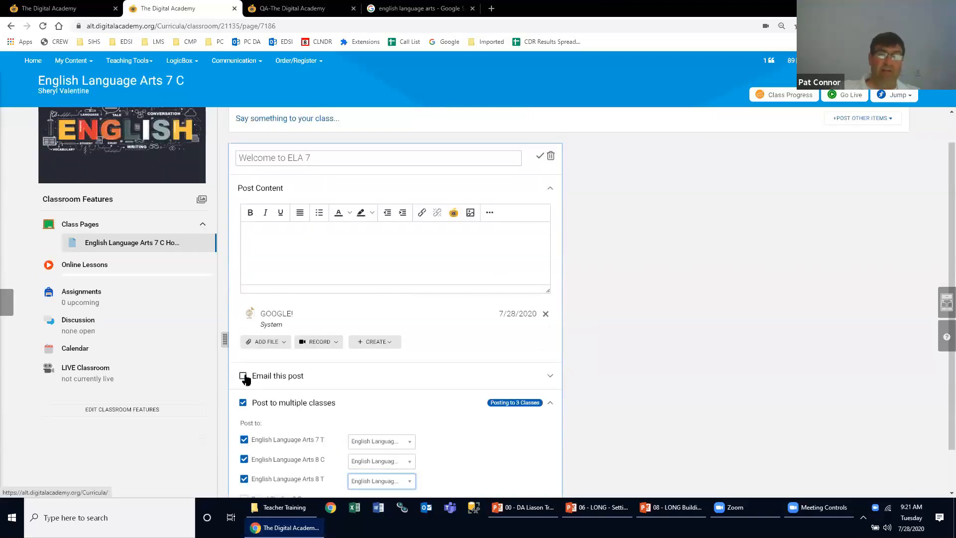
click(243, 402)
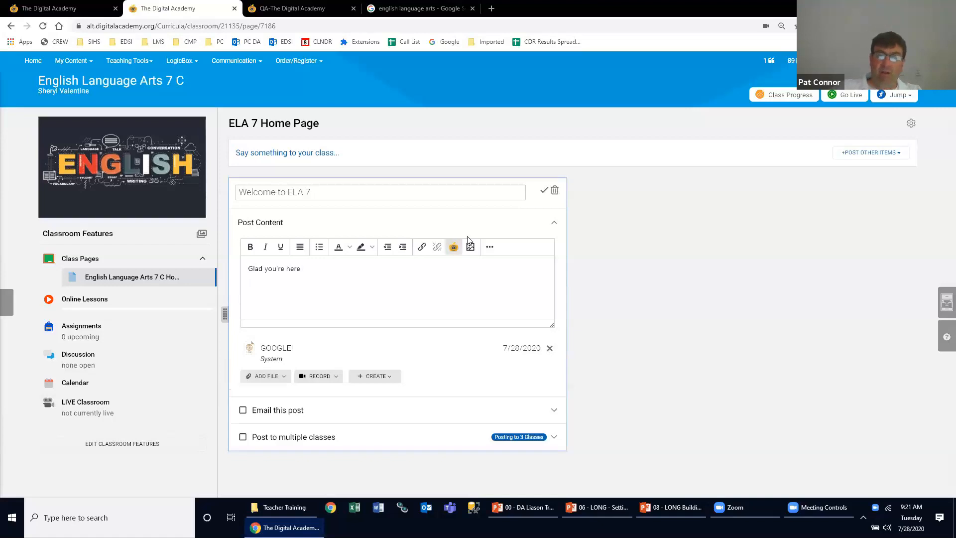
- Insert the Two Columns template into the content of the Welcome to ELA 7 post
click(489, 247)
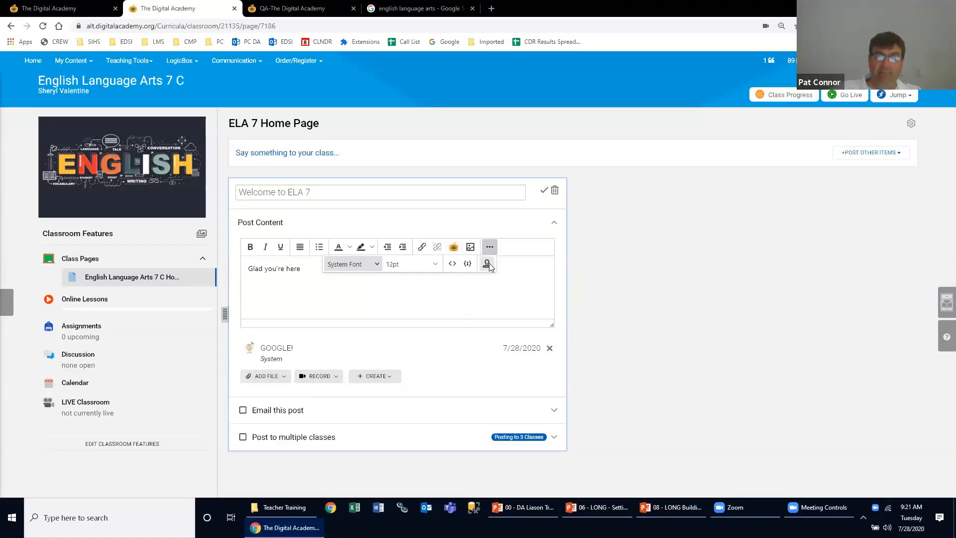
click(488, 265)
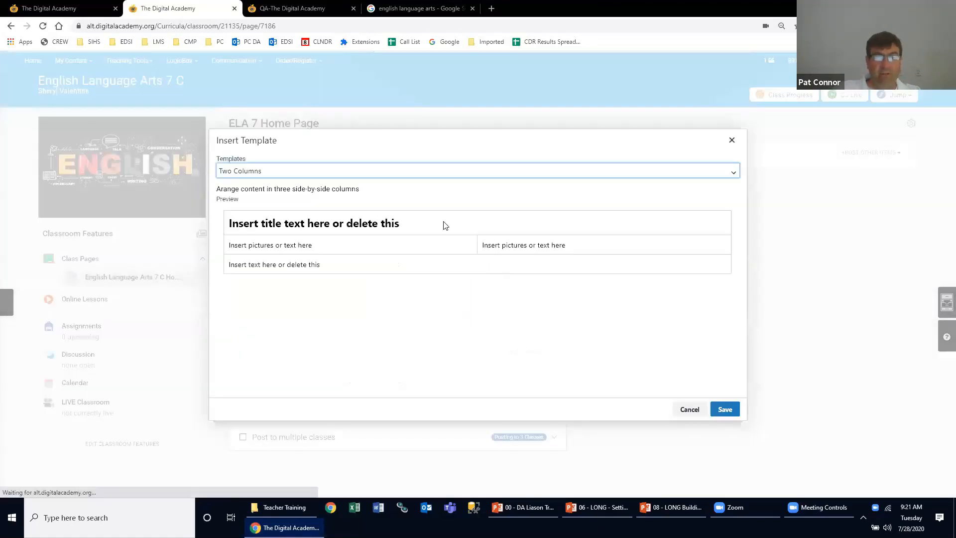
click(376, 171)
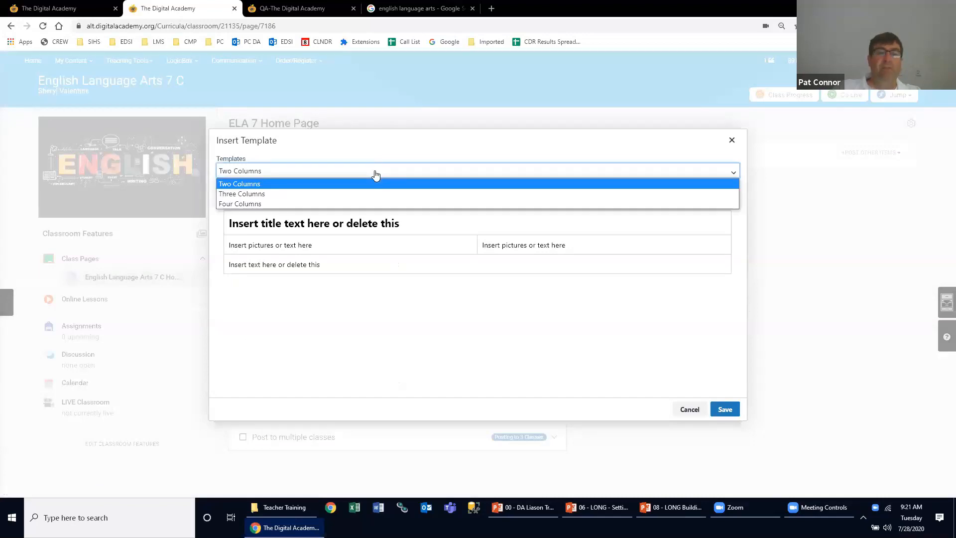
click(376, 174)
click(374, 174)
click(375, 173)
click(375, 174)
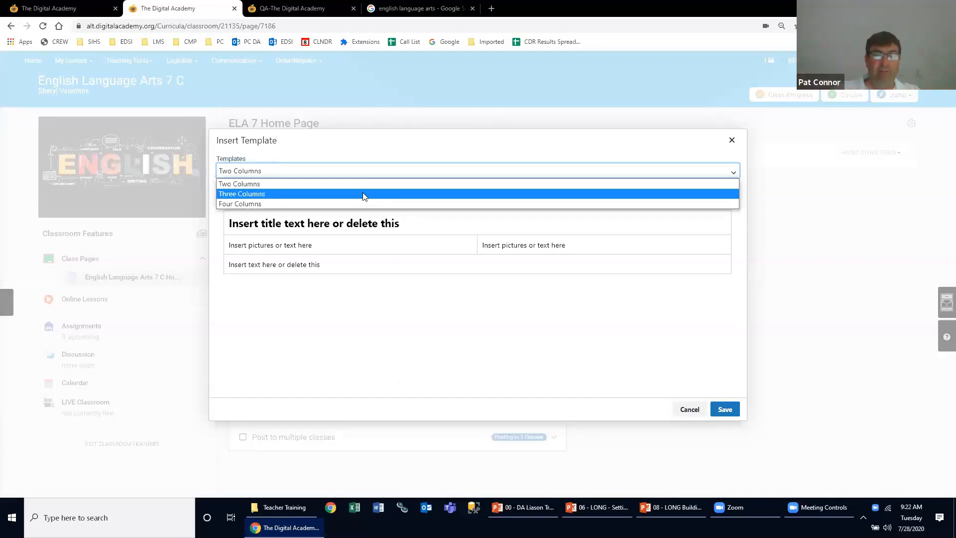
click(369, 186)
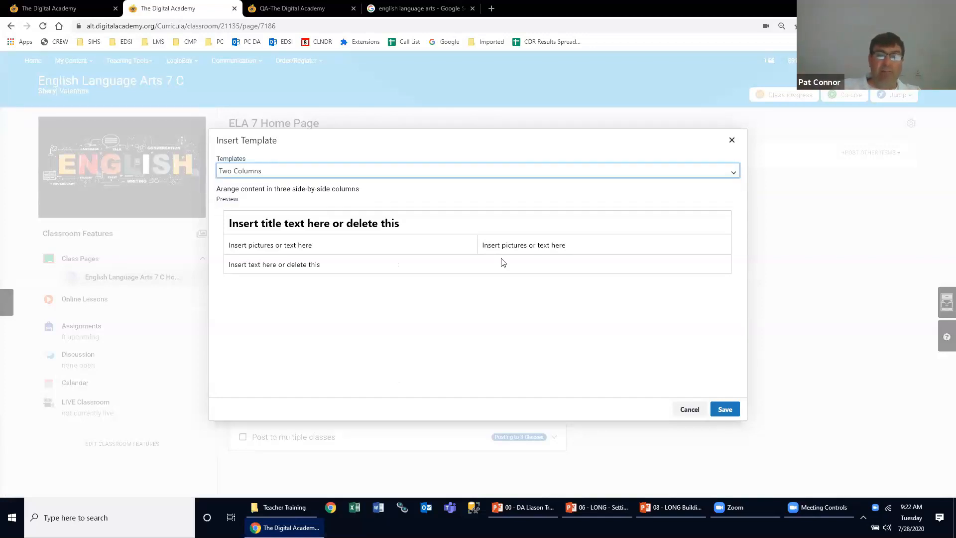
click(725, 411)
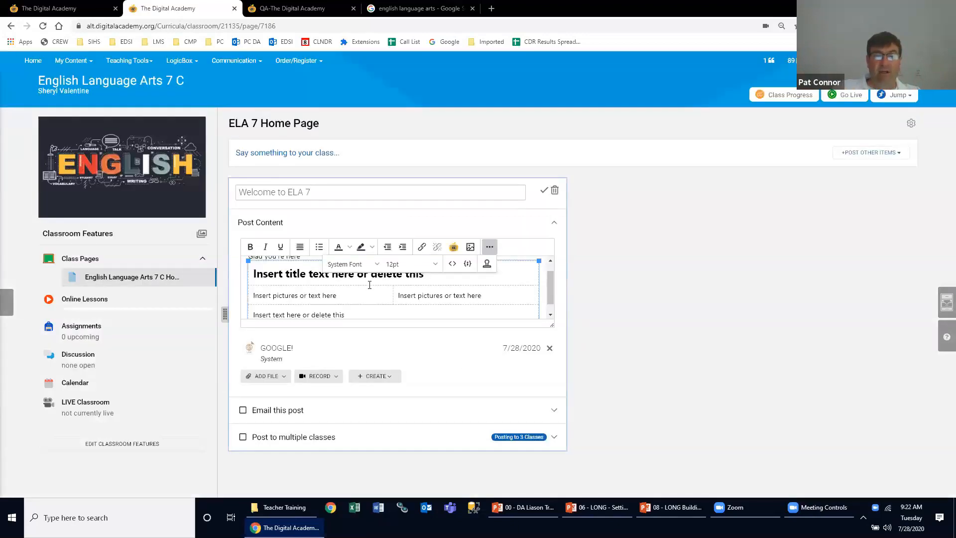
- Replace the placeholder text in the template's first column with "Picture" and in the second column with "Text"
drag(343, 295, 252, 294)
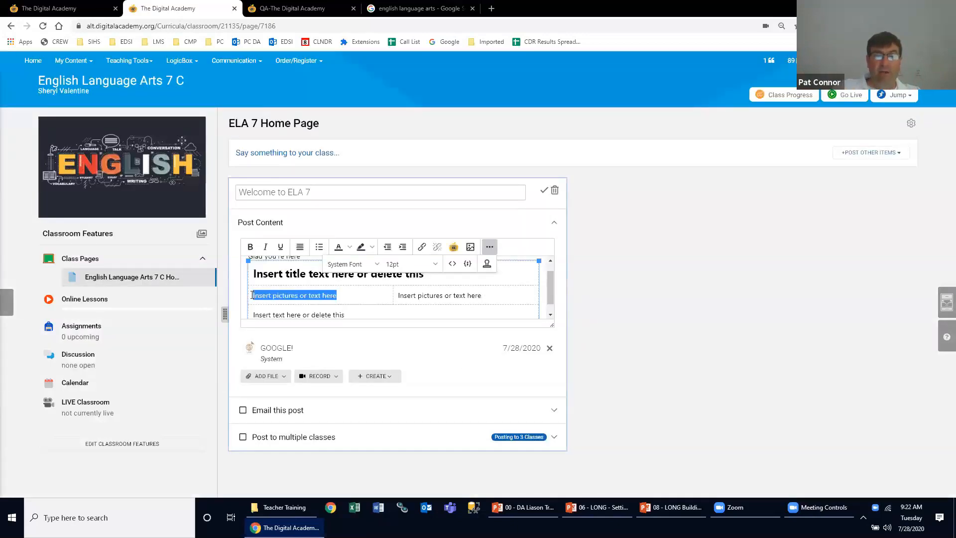
key(BackSpace)
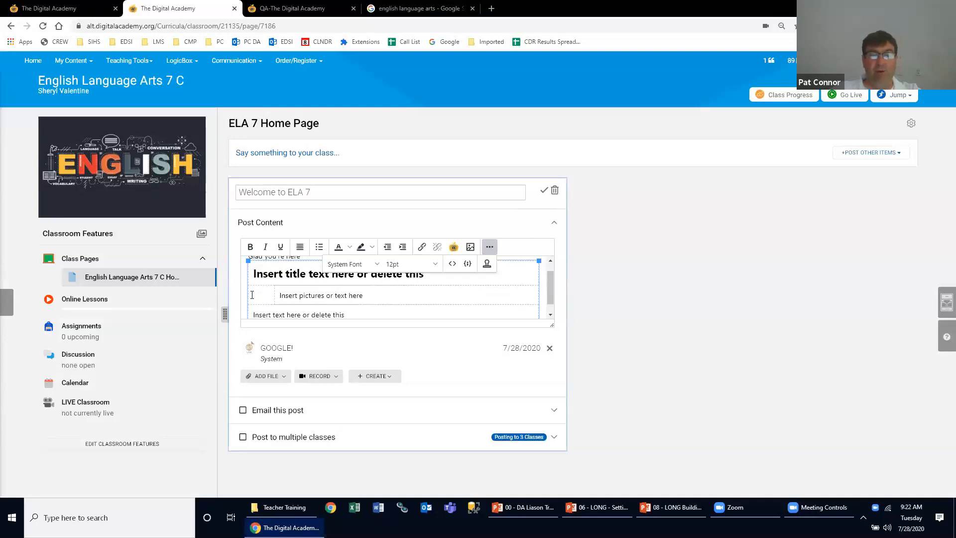
text(Picture)
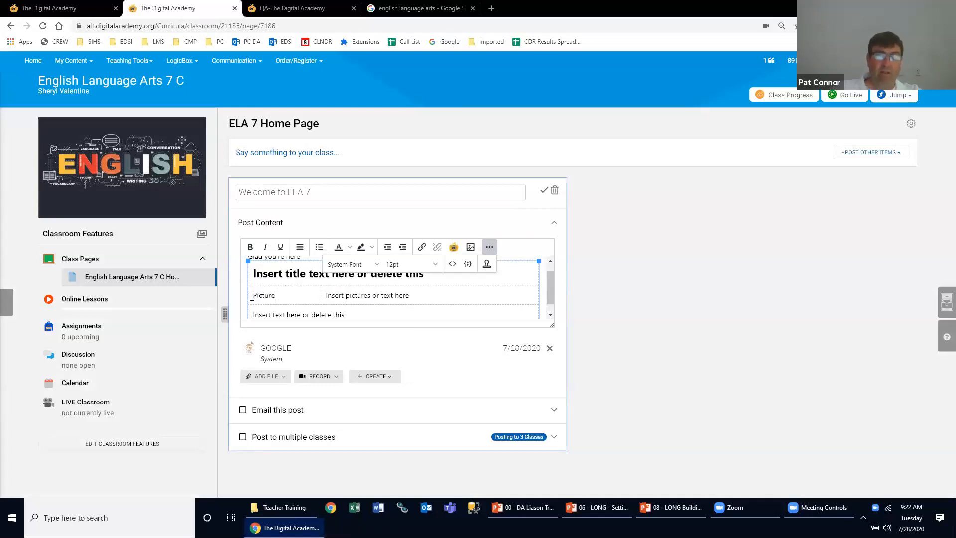
drag(424, 298, 329, 297)
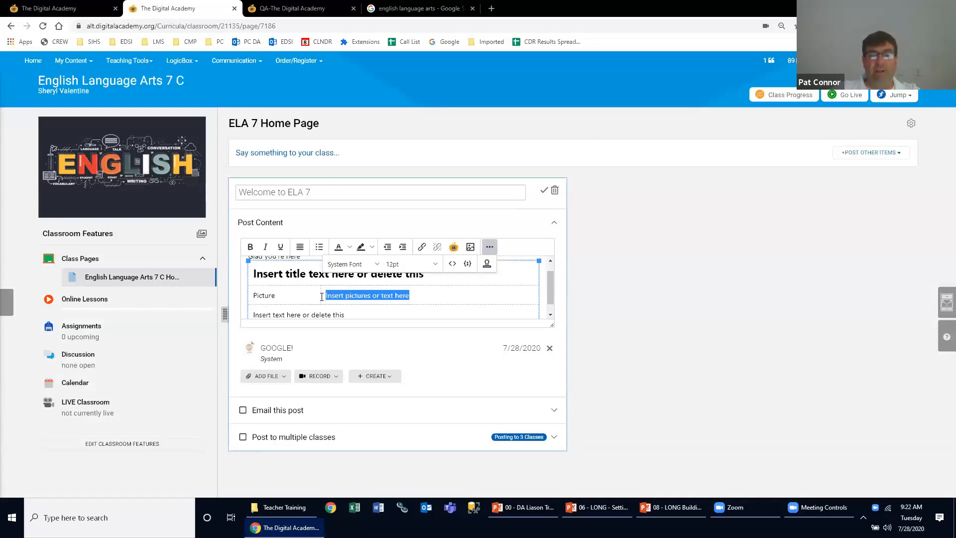
text(Text)
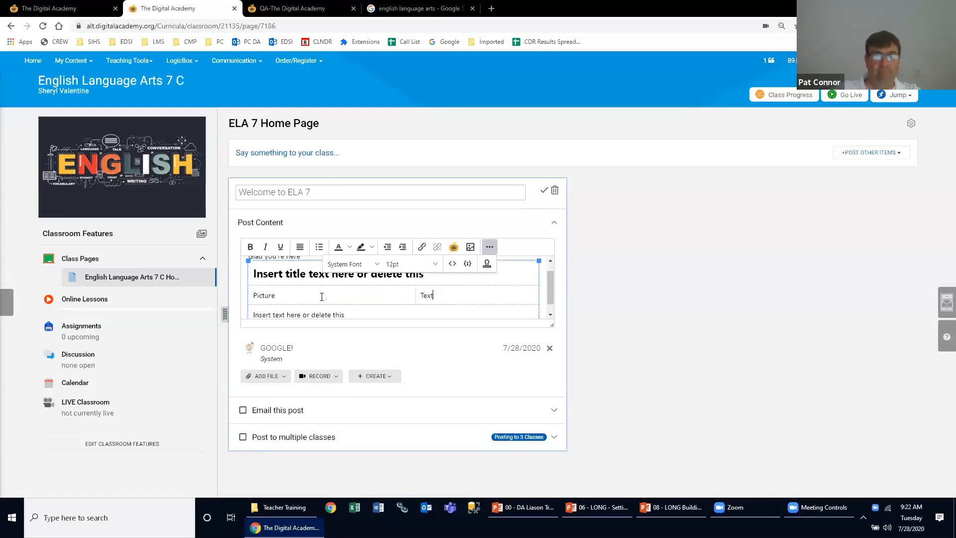
- Replace the template's heading with "Title" and clear the placeholder text in its last row
click(285, 275)
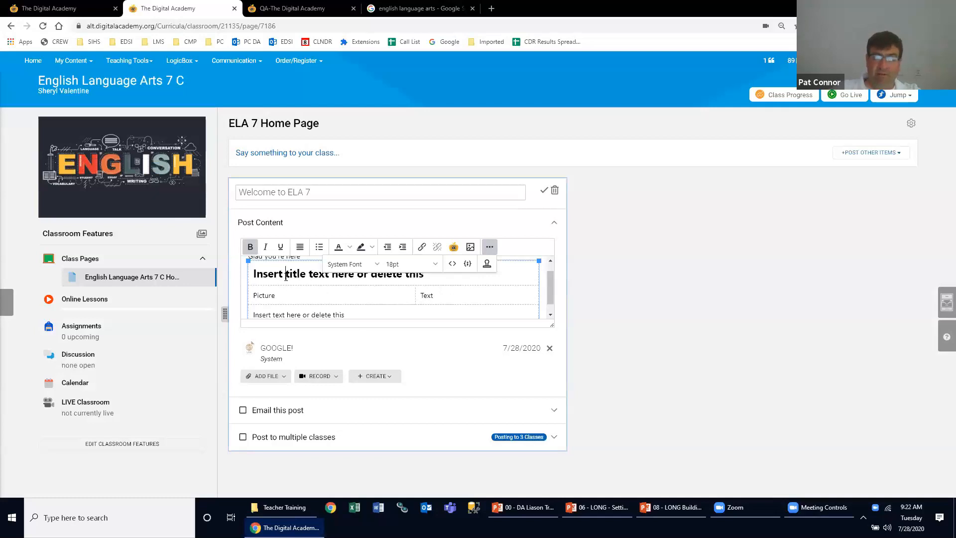
triple_click(286, 276)
text(Title)
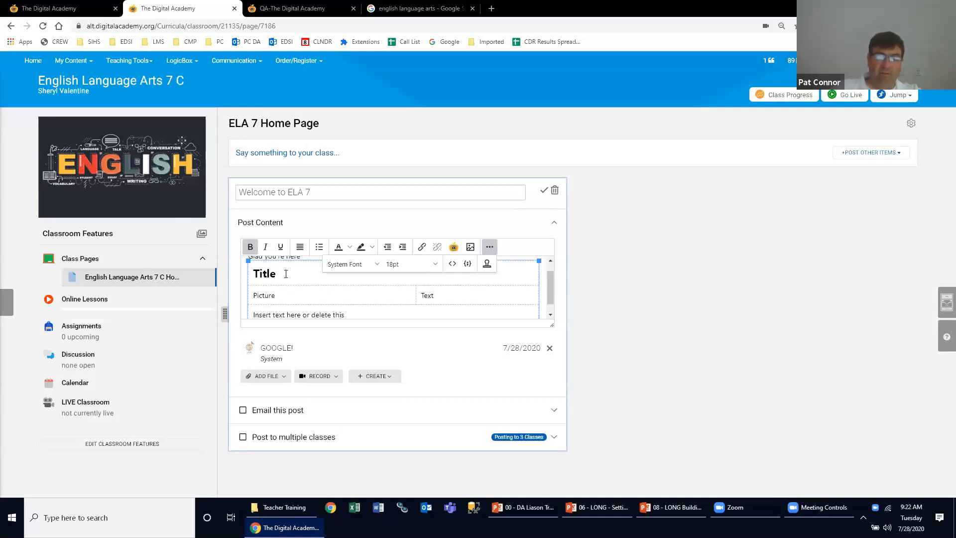
click(307, 318)
drag(351, 316, 209, 308)
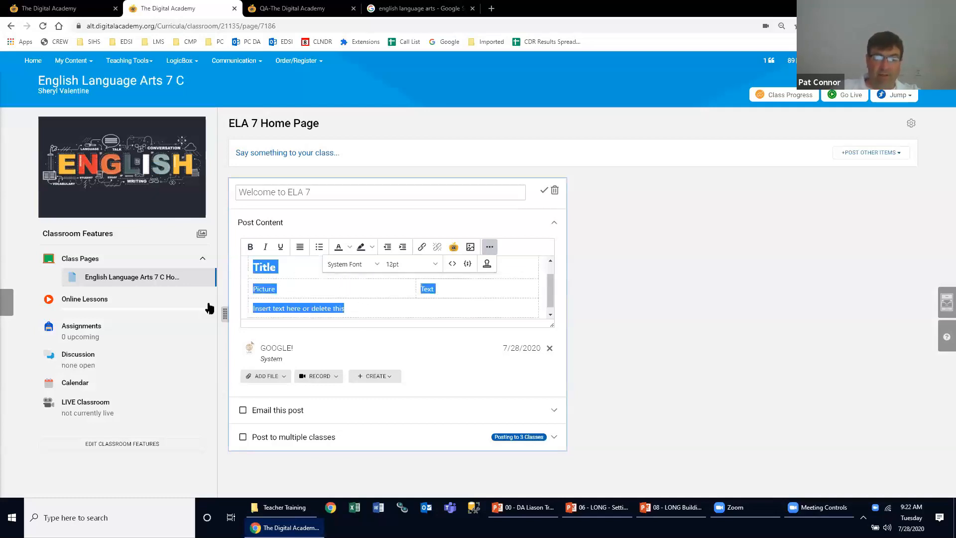
click(273, 307)
drag(327, 318, 351, 304)
key(BackSpace)
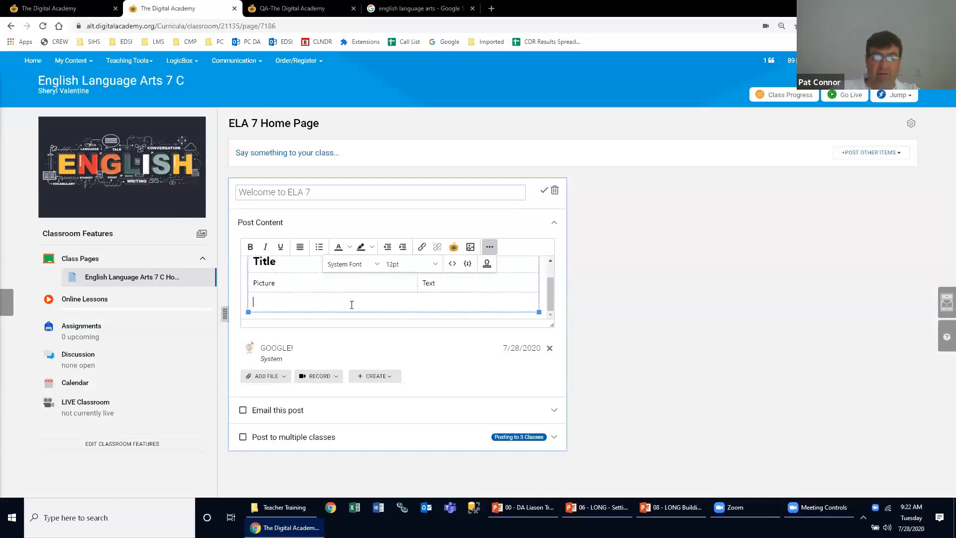
- Check the template layout in the post content and save the Welcome to ELA 7 post
scroll(400, 303, up, 1)
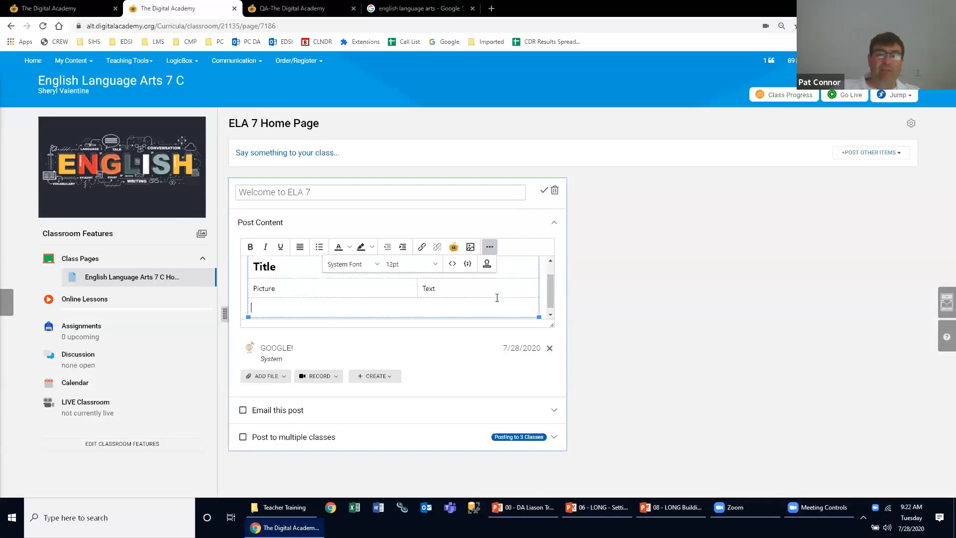
scroll(345, 294, down, 1)
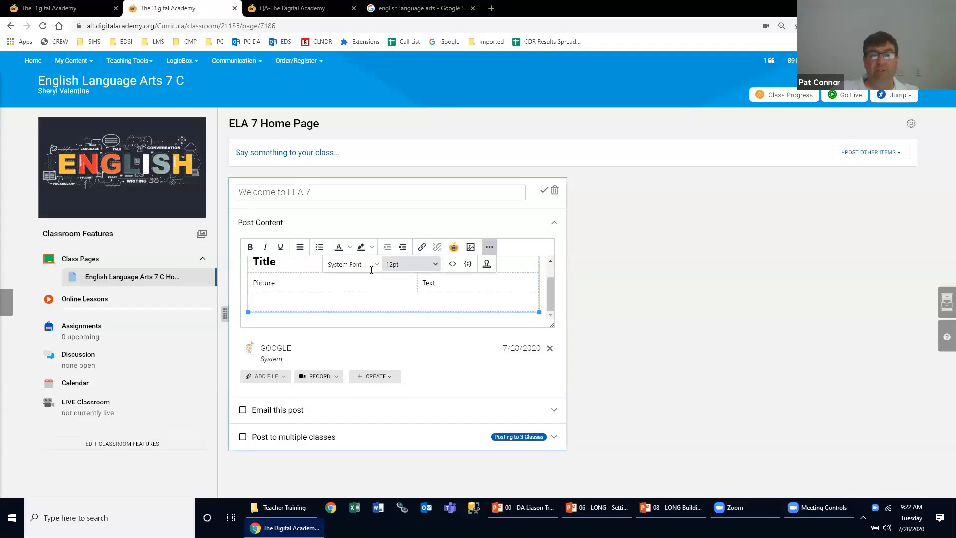
scroll(322, 290, up, 1)
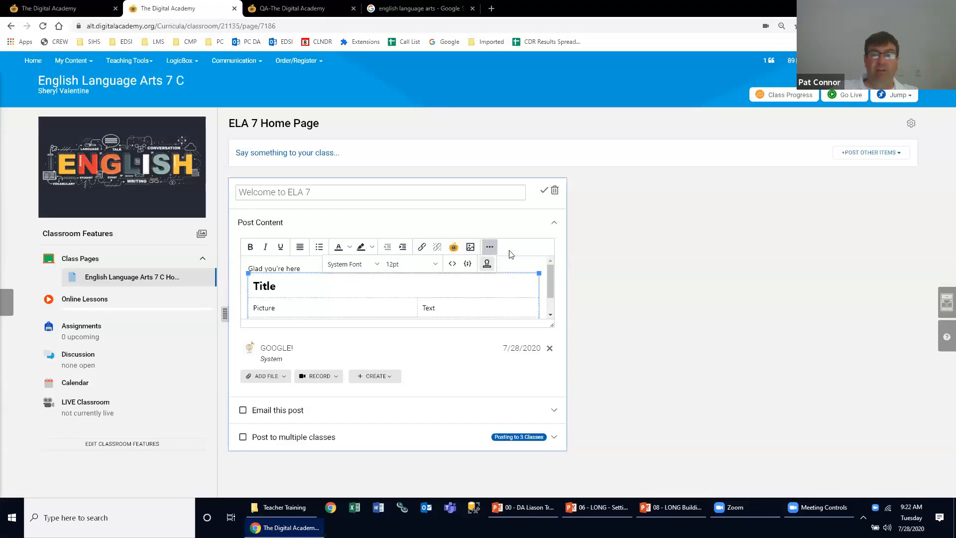
click(543, 191)
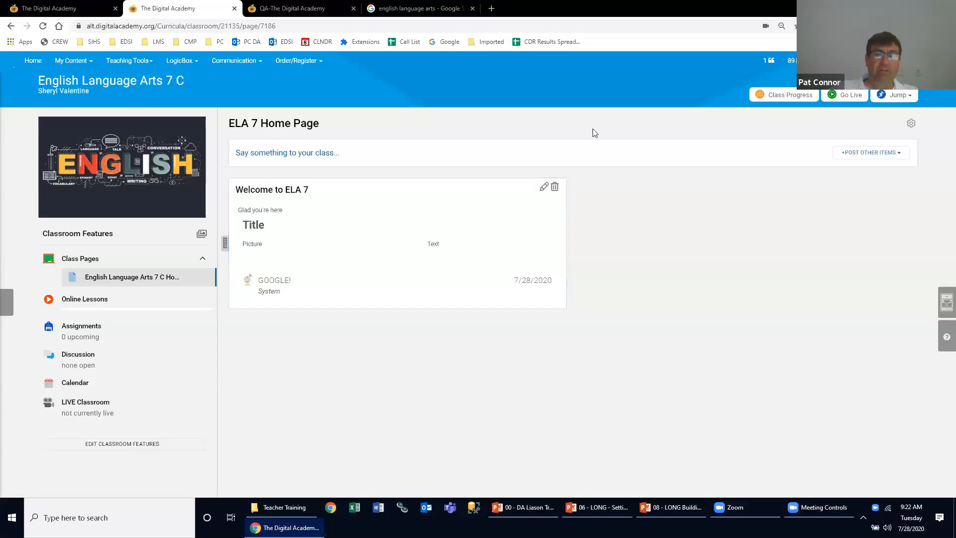
- Create a new video post on the ELA 7 Home Page with the title "Welcome to ELA"
click(853, 154)
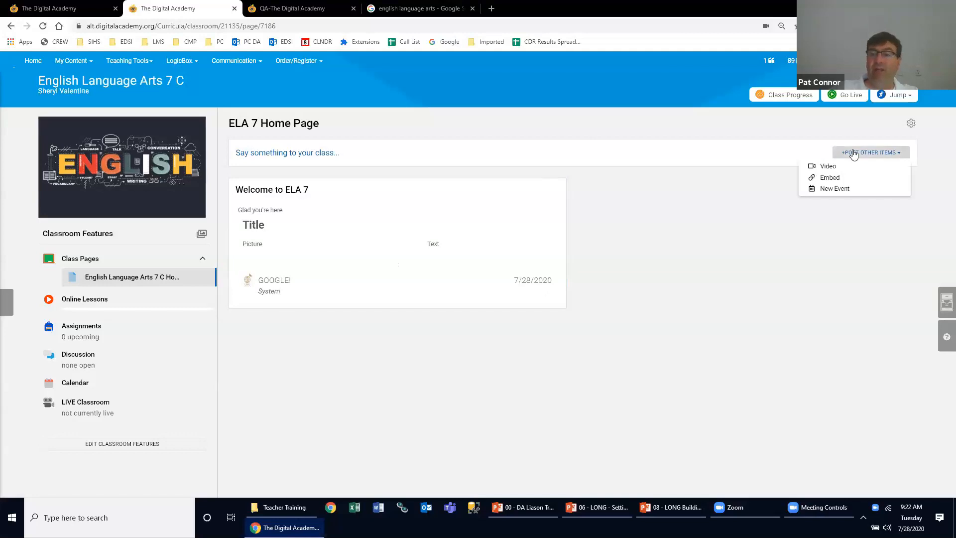
click(835, 168)
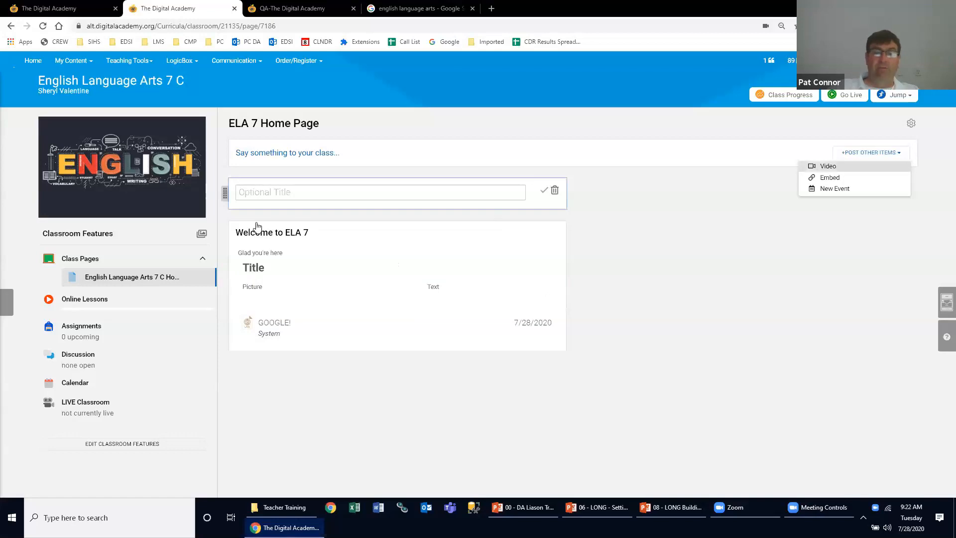
click(315, 191)
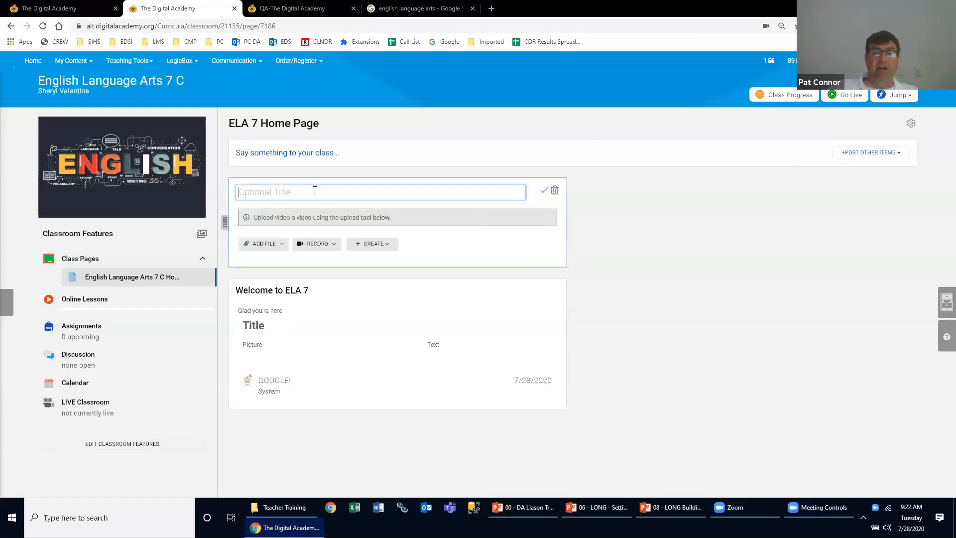
text(Welcome to ELA)
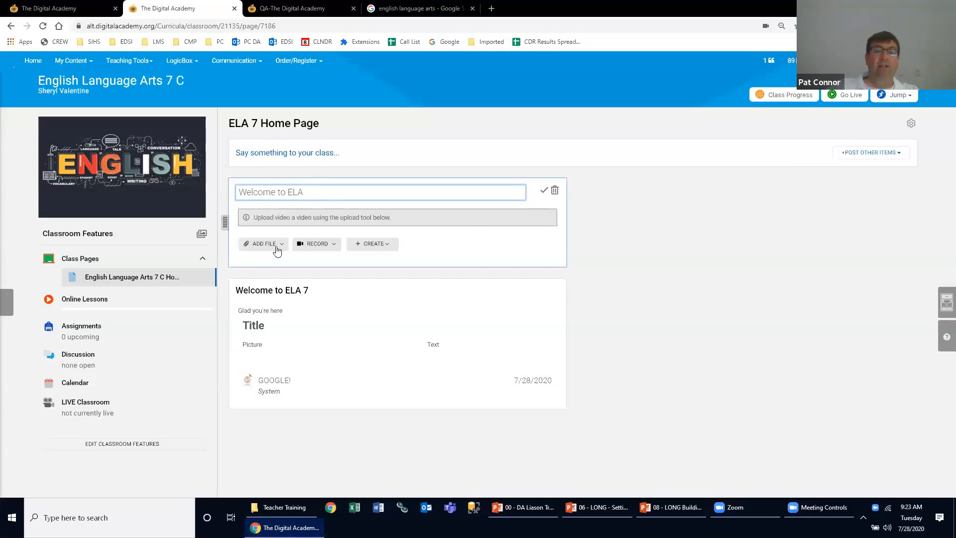
- Record a video of about 8 seconds with the computer camera, attach it to the Welcome to ELA post and save the post
click(271, 249)
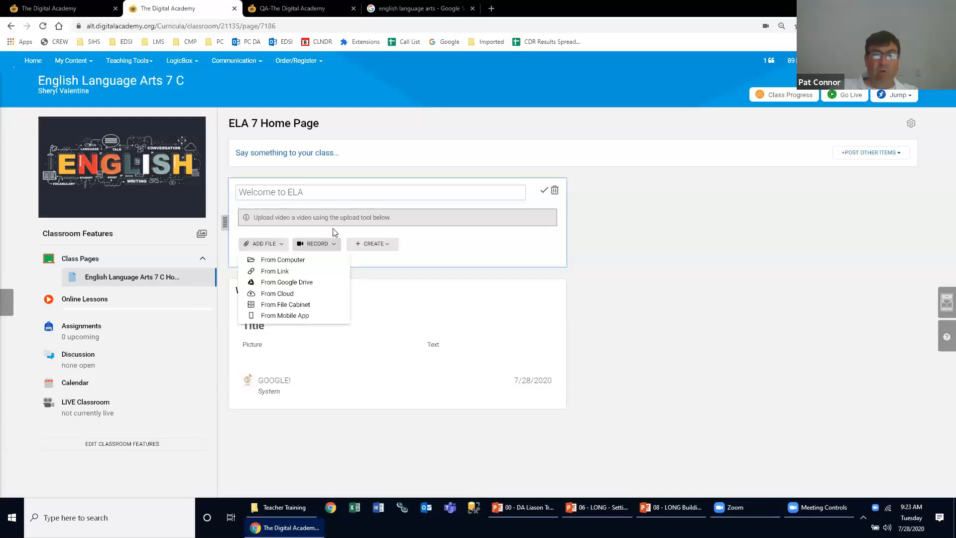
click(462, 248)
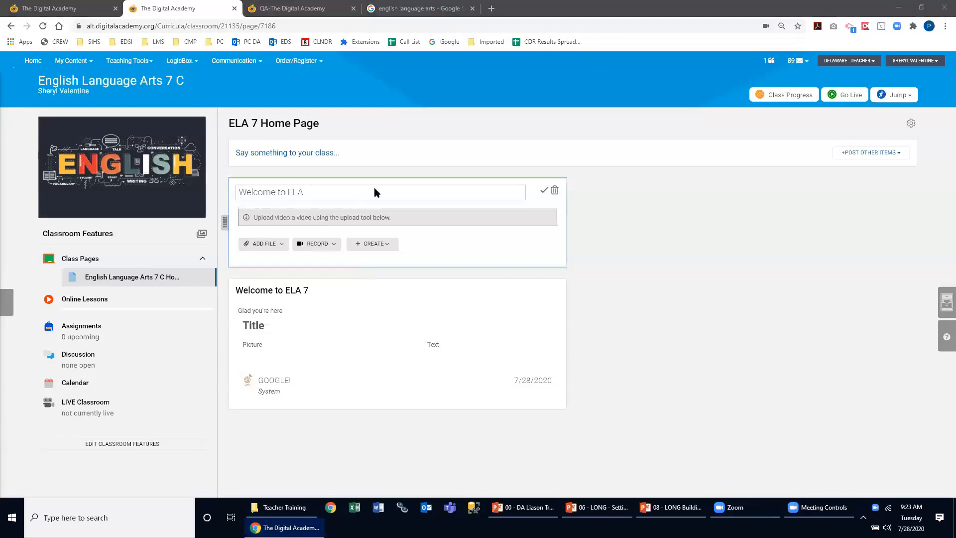
click(321, 246)
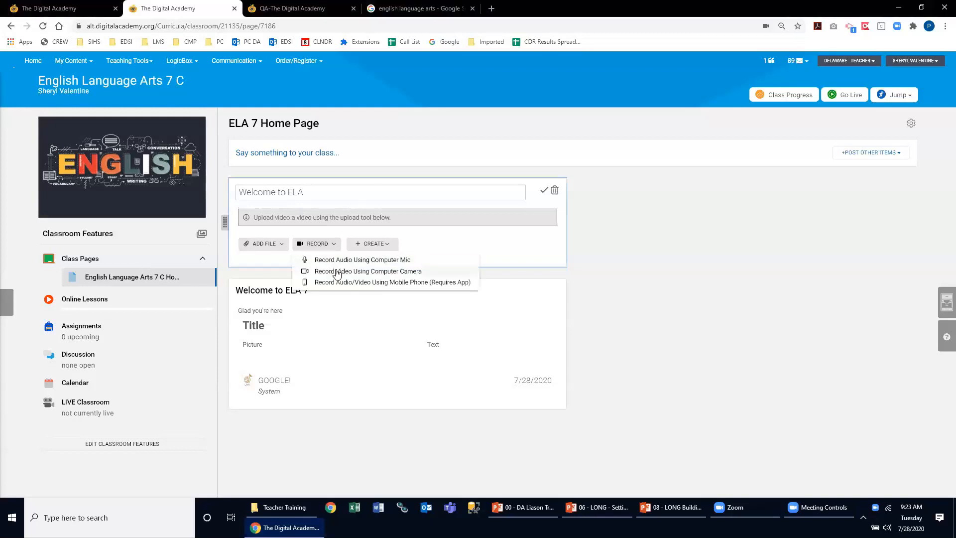
click(392, 272)
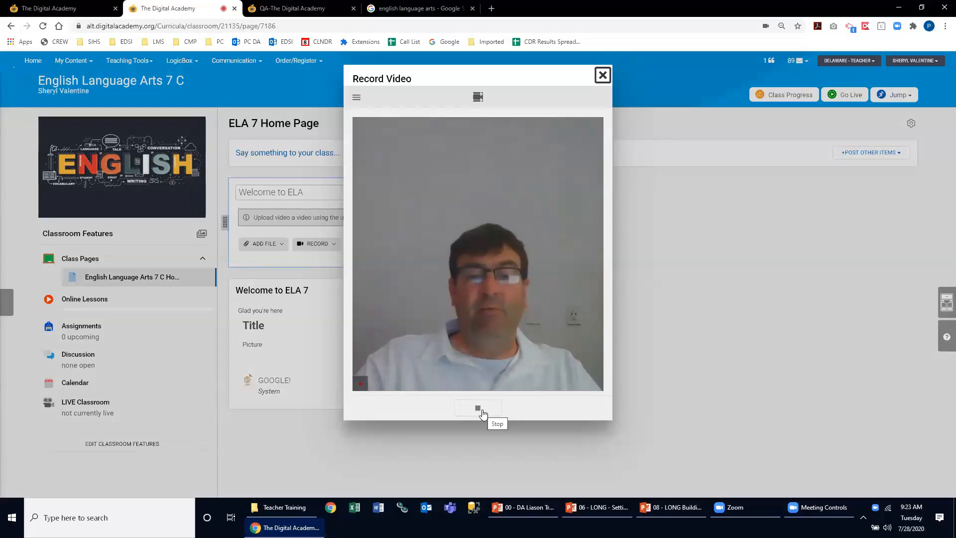
click(491, 403)
click(588, 408)
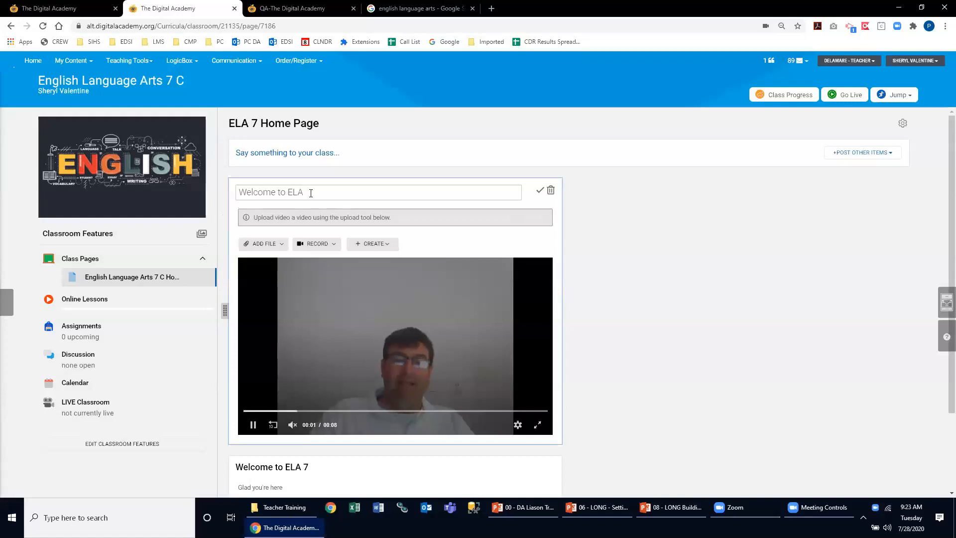
click(541, 192)
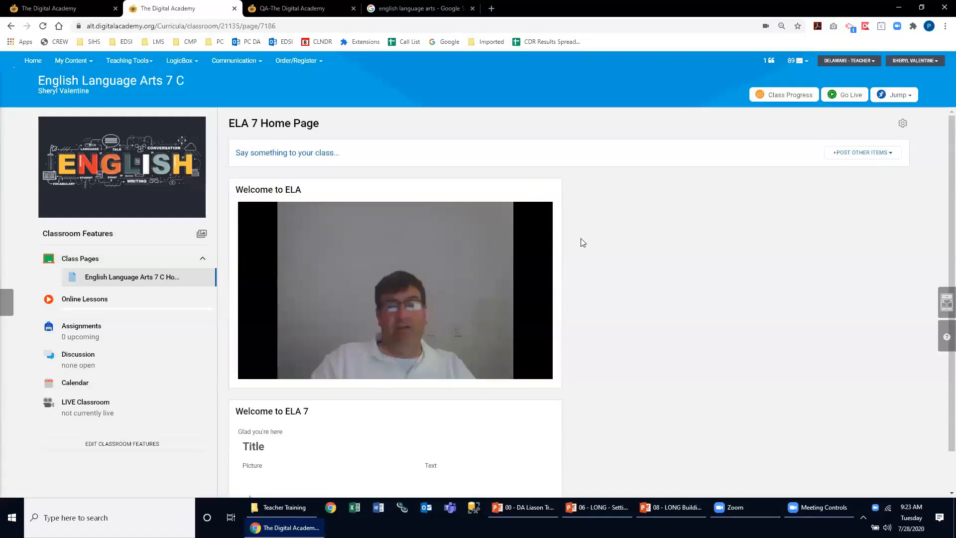
- Unmute the recorded video in the Welcome to ELA post and watch it to the end
scroll(659, 313, down, 1)
scroll(657, 314, up, 1)
click(292, 369)
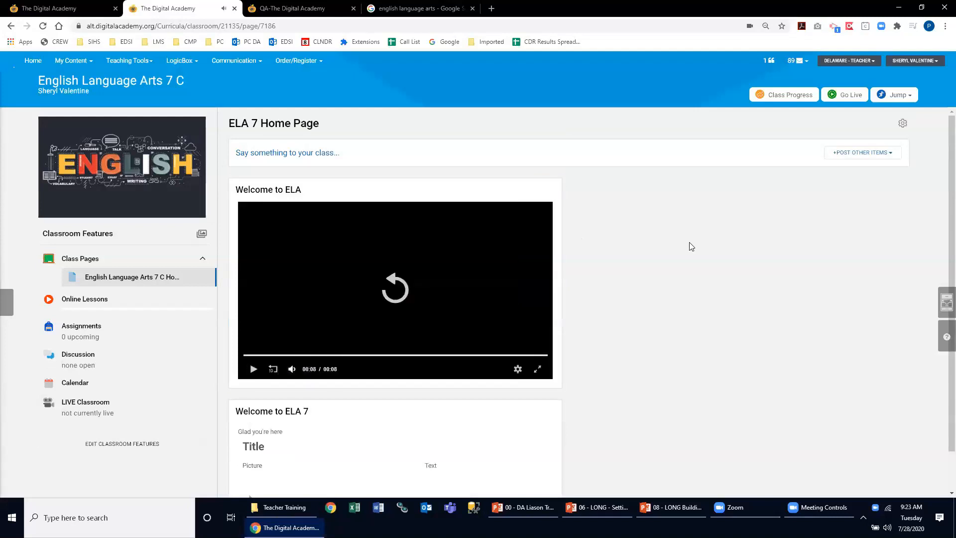
scroll(605, 276, down, 1)
scroll(605, 276, up, 1)
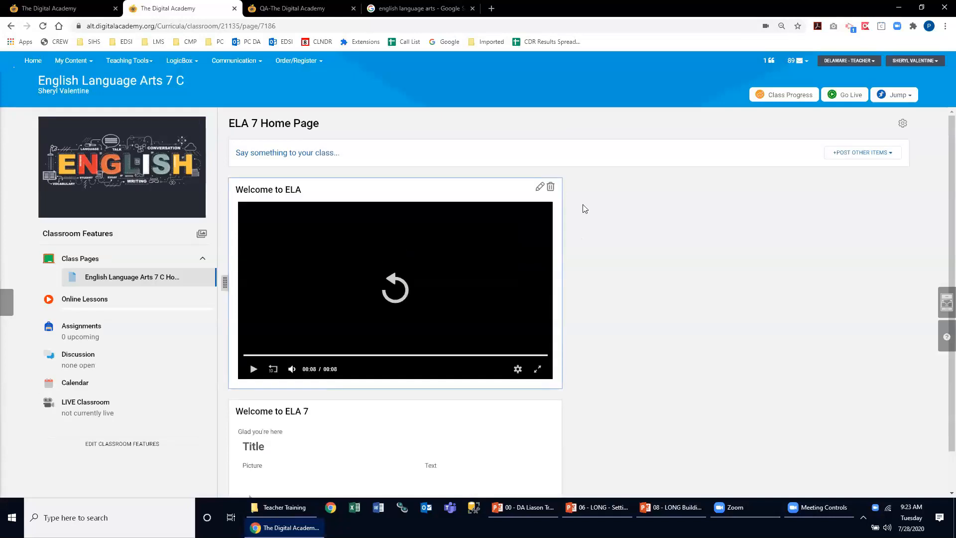
click(856, 155)
click(819, 178)
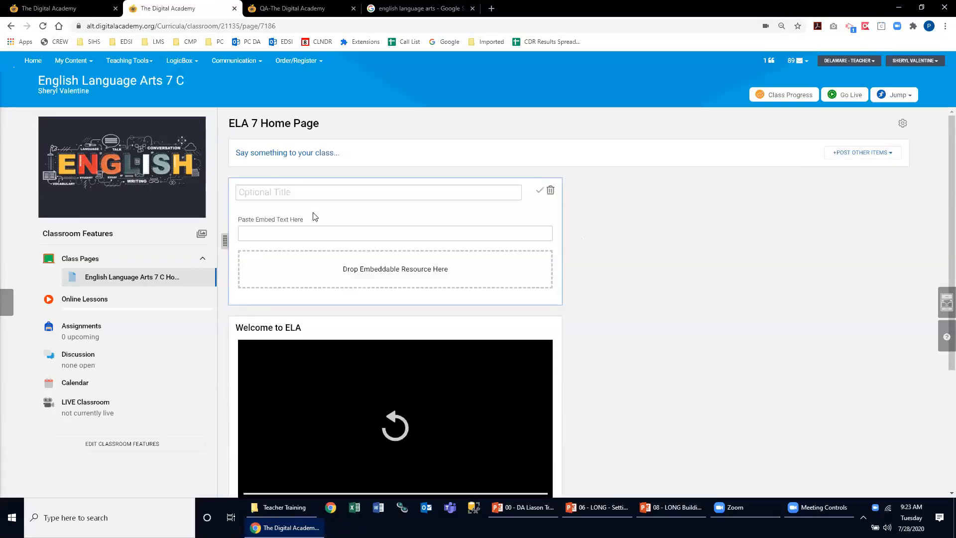
click(324, 233)
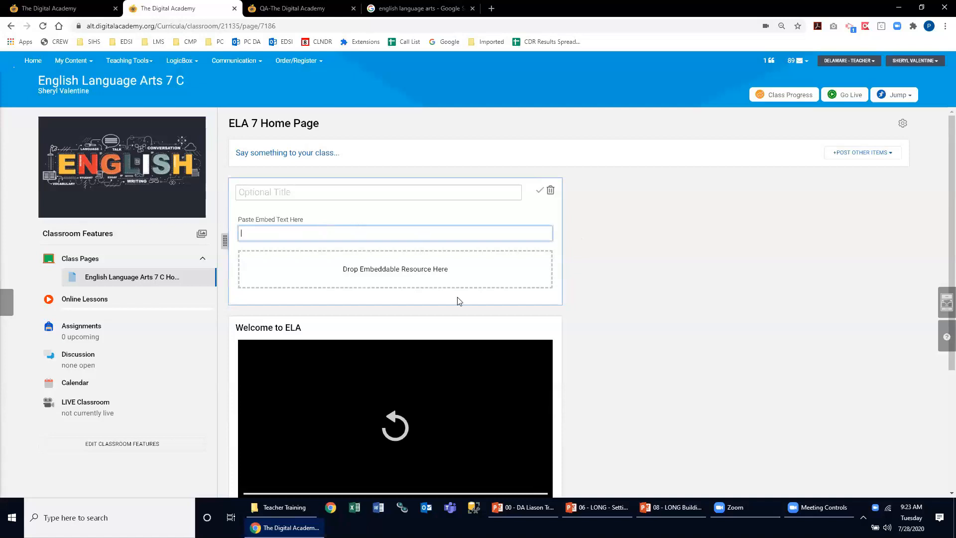
scroll(444, 264, down, 2)
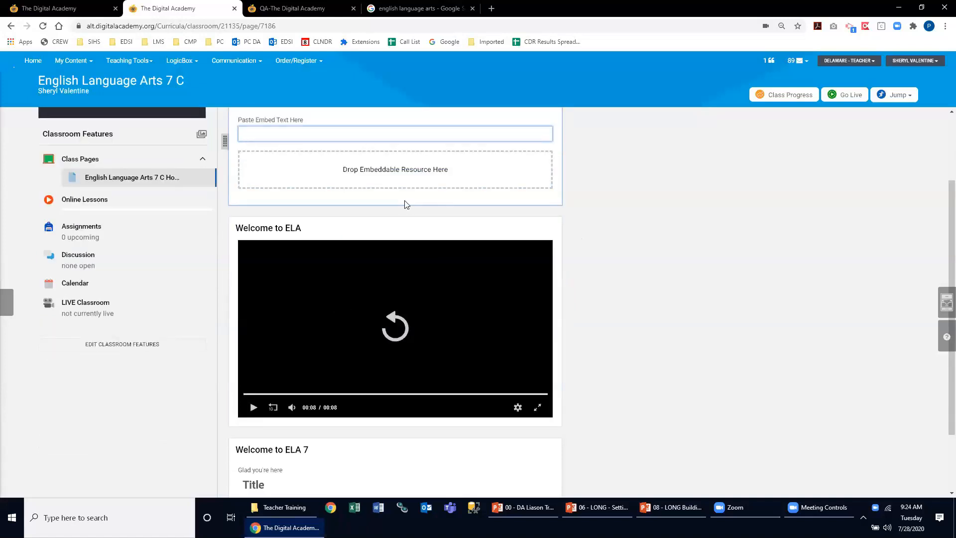
scroll(406, 204, up, 2)
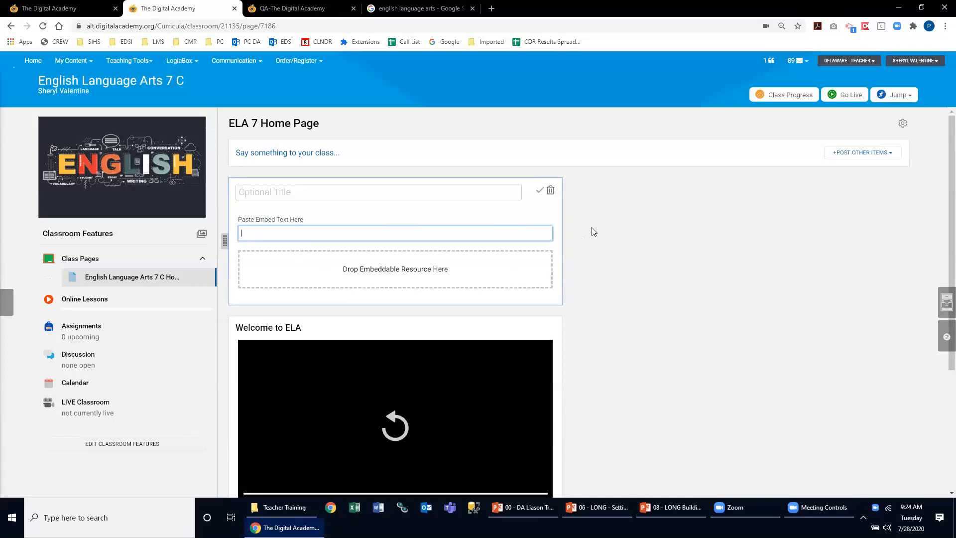
click(539, 191)
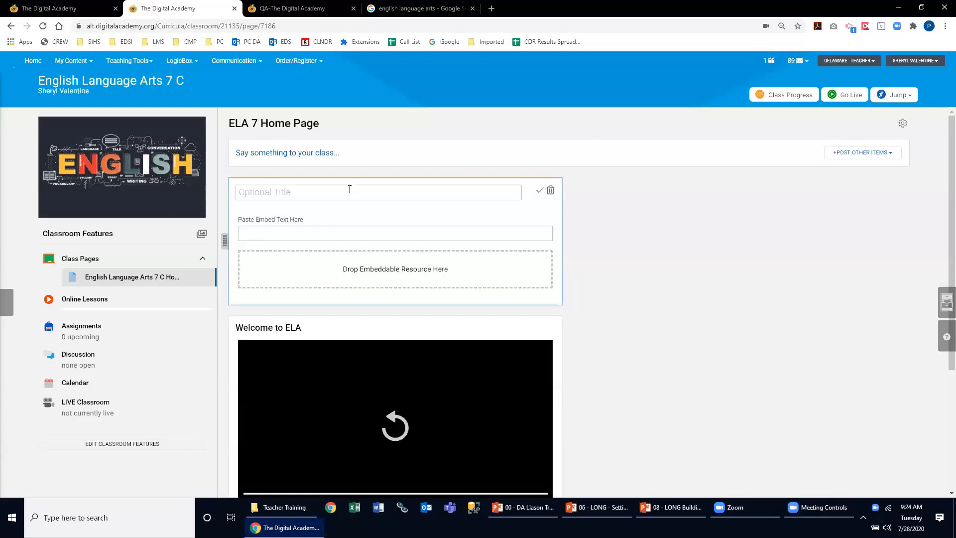
click(550, 191)
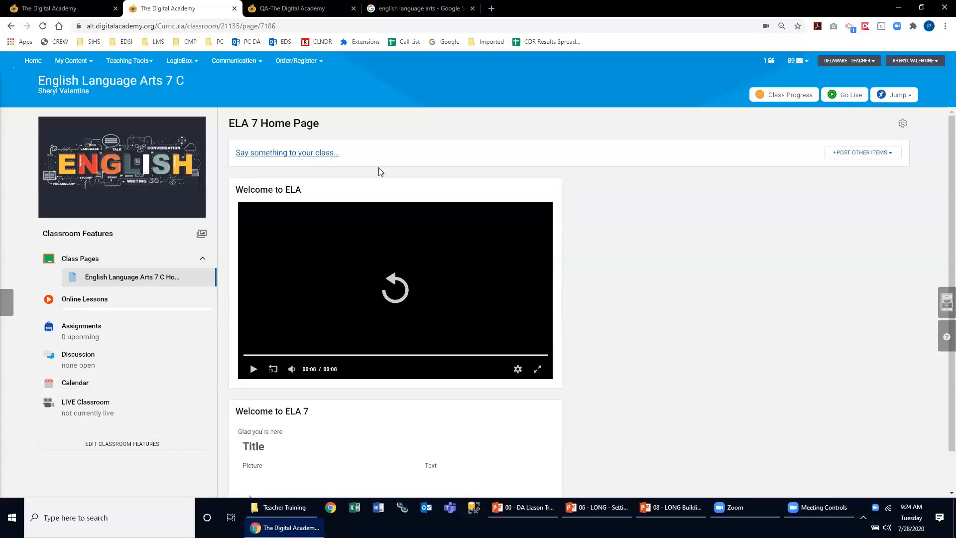
- Create a post titled "Column2" with the text "Sylabus", save it and move it into the second column of the ELA 7 Home Page
click(336, 153)
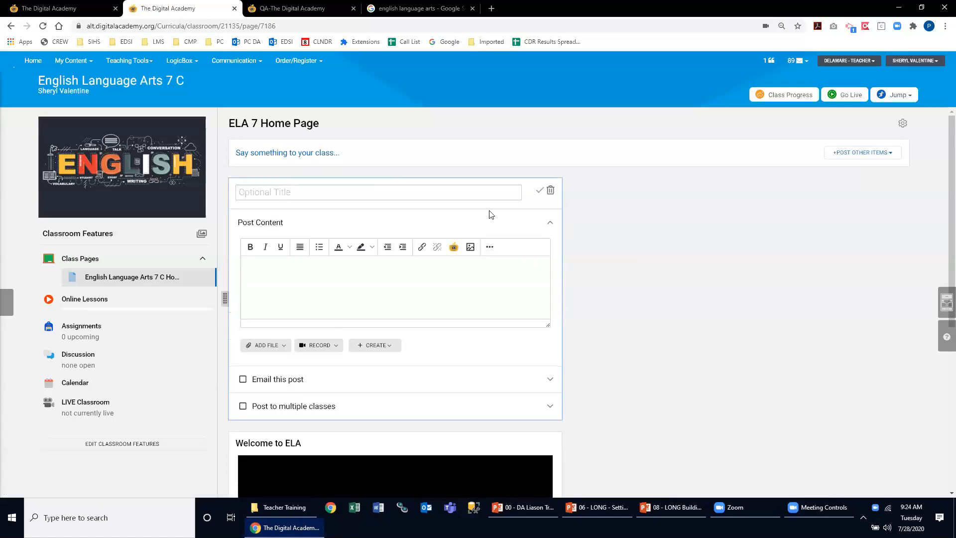
click(433, 197)
text(Column2)
key(Tab)
text(We)
text(labus)
click(540, 190)
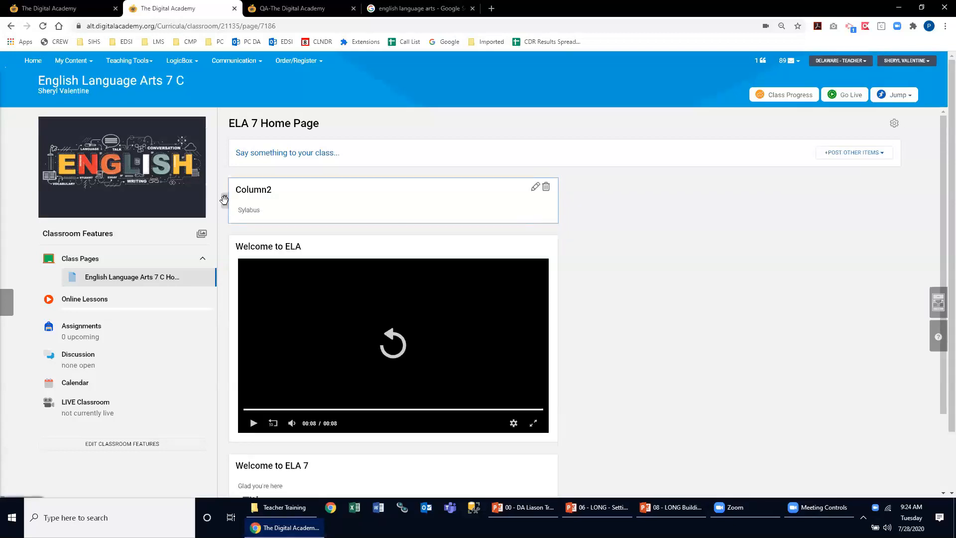
drag(225, 201, 596, 213)
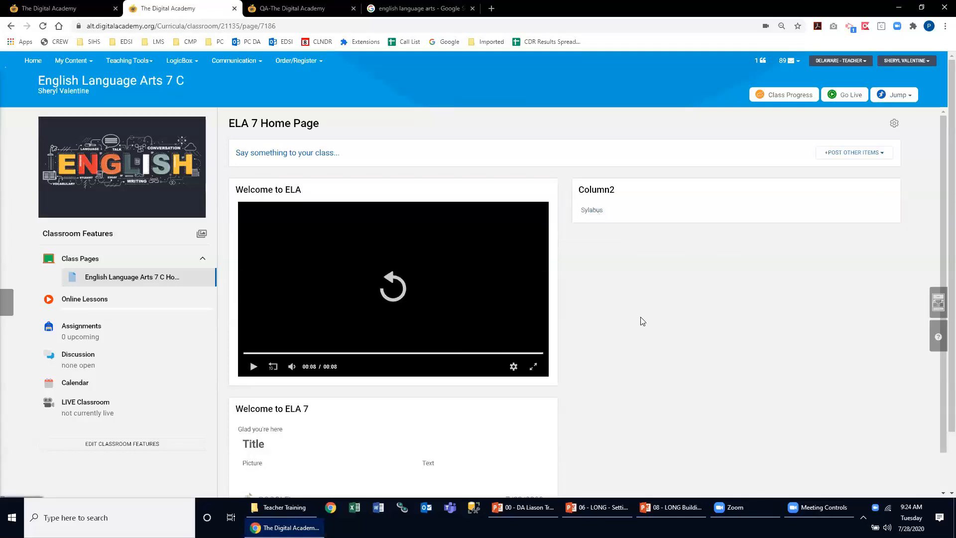
- Move the Welcome to ELA 7 post above the Welcome to ELA video post in the first column
scroll(390, 396, down, 1)
scroll(259, 384, down, 2)
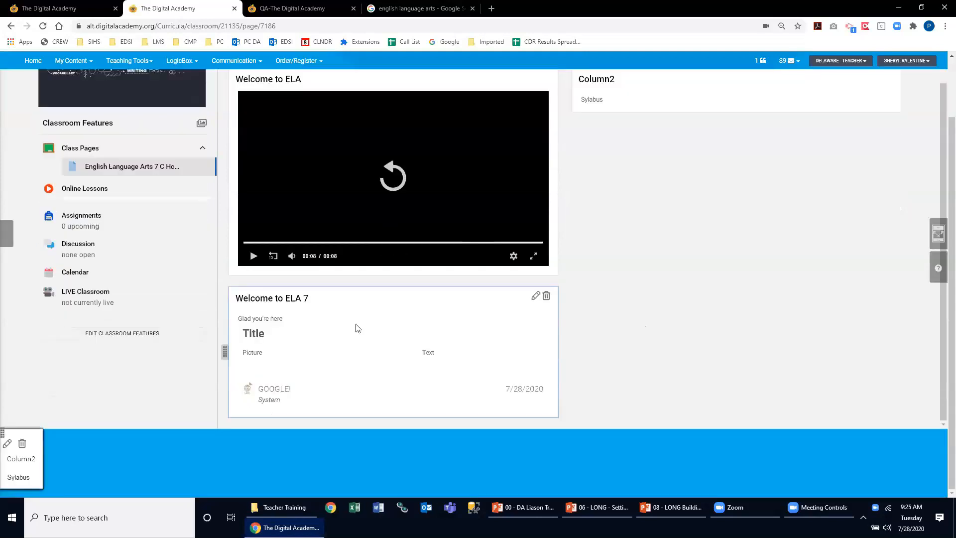
scroll(244, 386, up, 1)
drag(225, 393, 490, 158)
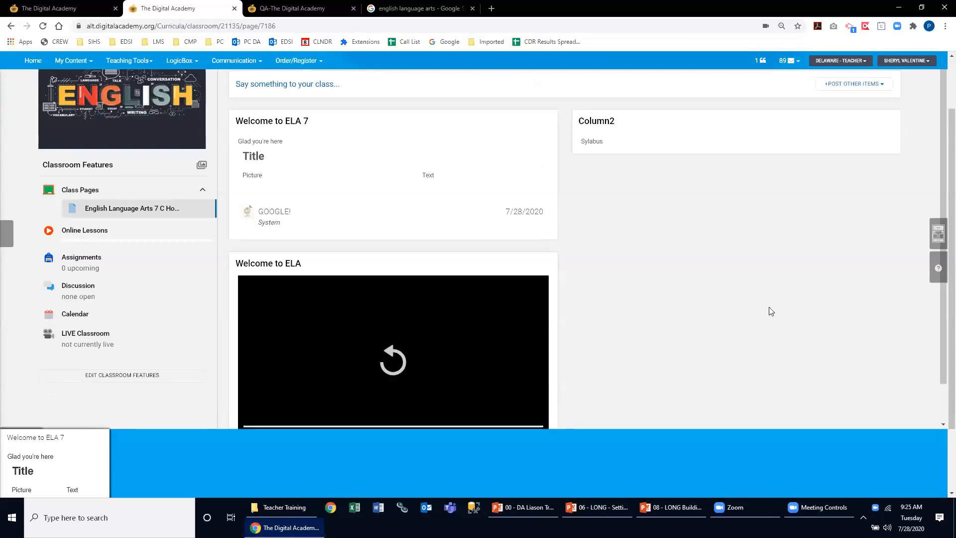
- Change the ELA 7 Home Page layout to One Column and check how the posts are arranged
scroll(770, 311, up, 2)
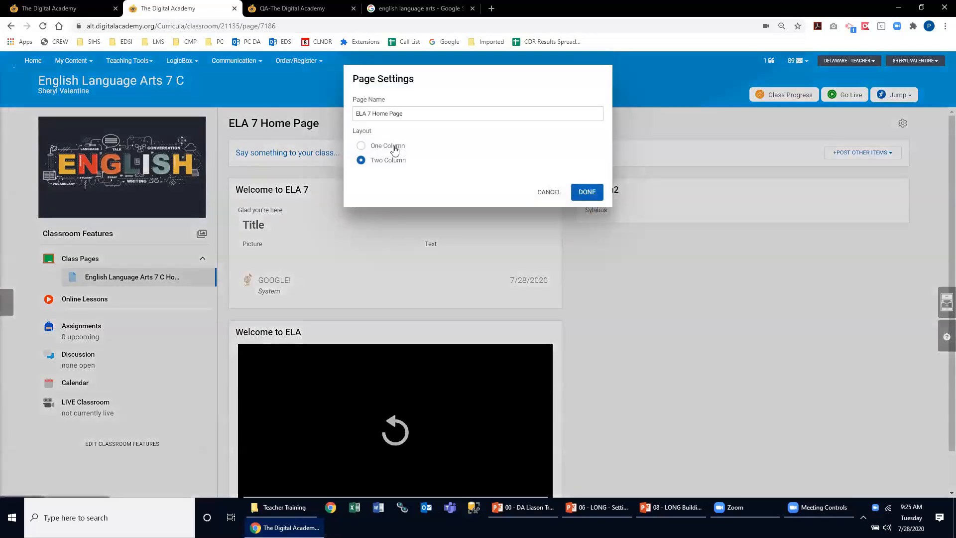
click(386, 145)
click(587, 193)
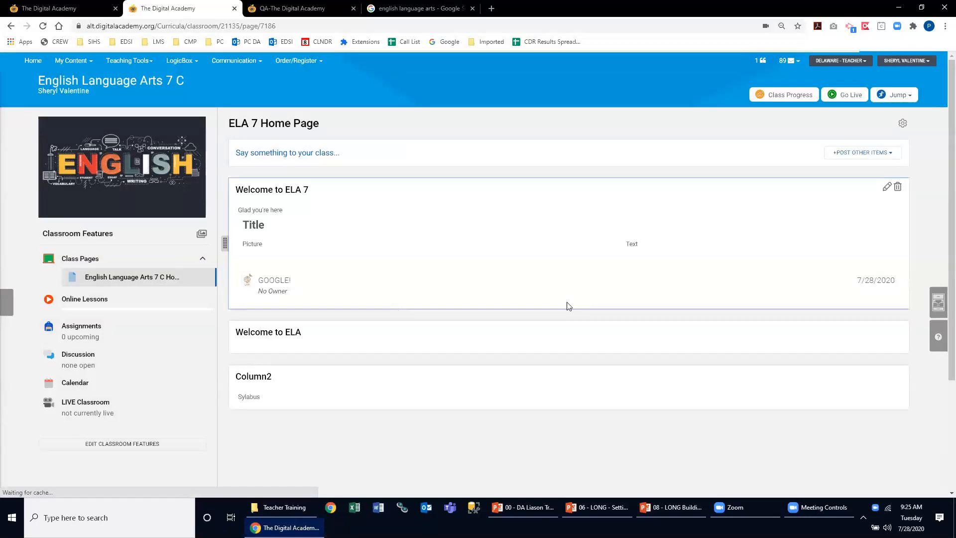
scroll(496, 286, down, 6)
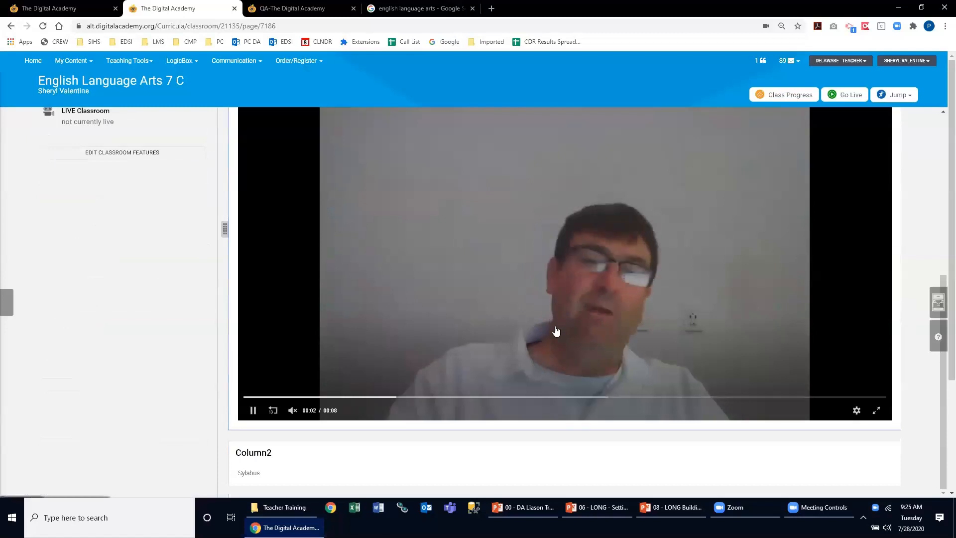
scroll(554, 331, up, 6)
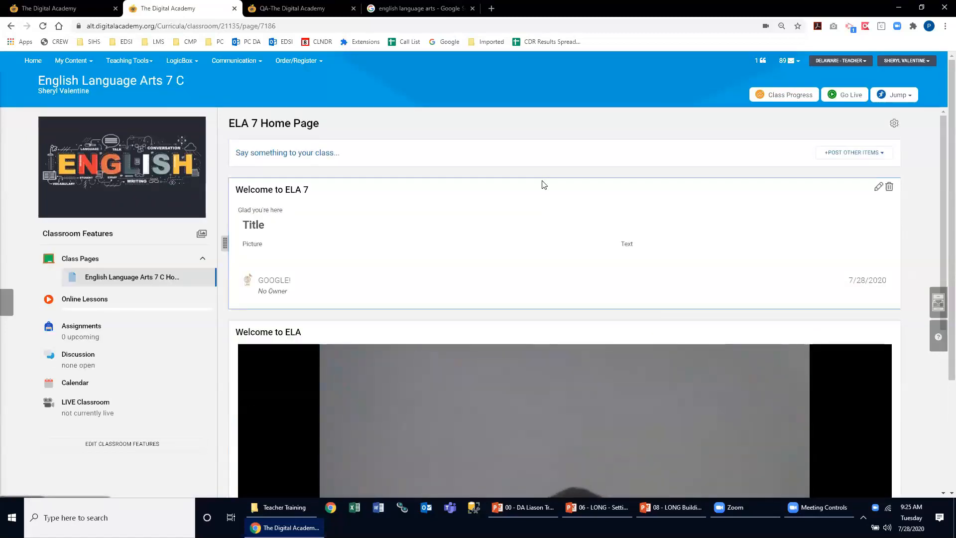